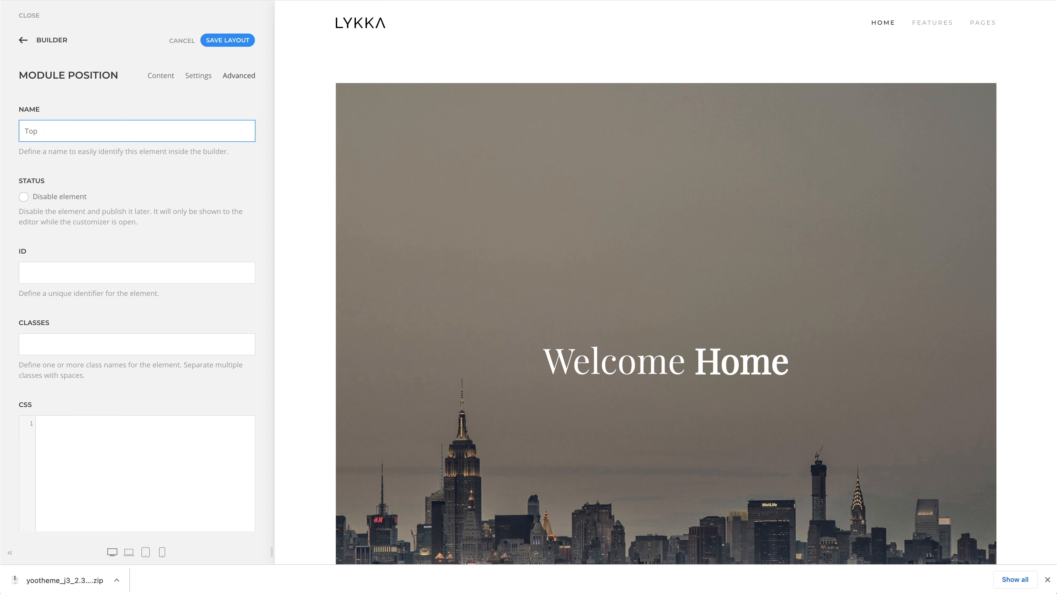
- Name the module position Top B, duplicate its section and open the copy's module position
{"action": "type", "text": "B"}
{"action": "left_click", "coordinate": [54, 41]}
{"action": "left_click", "coordinate": [69, 218]}
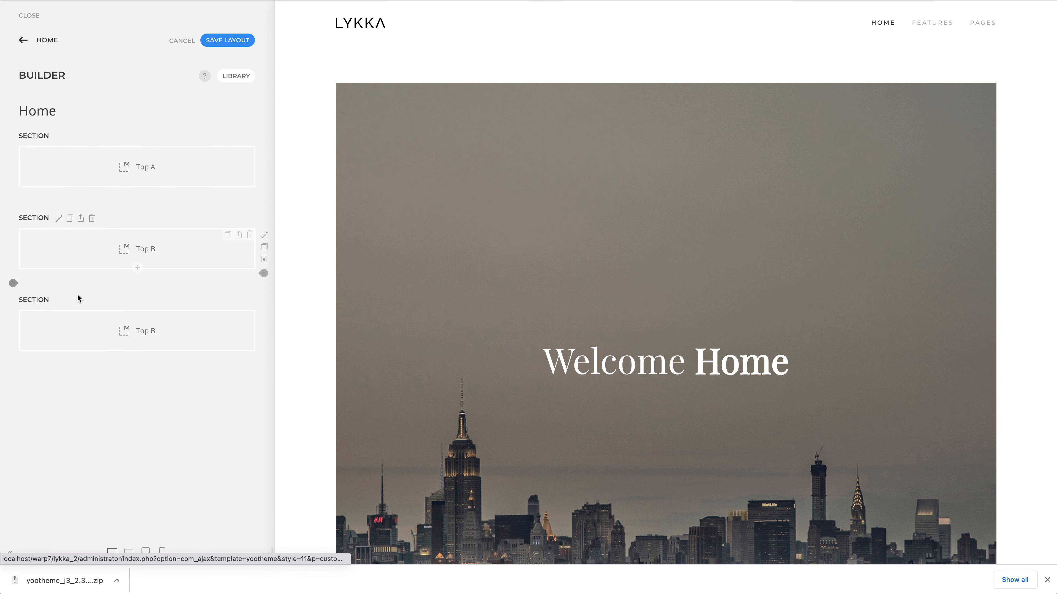
{"action": "left_click", "coordinate": [80, 329]}
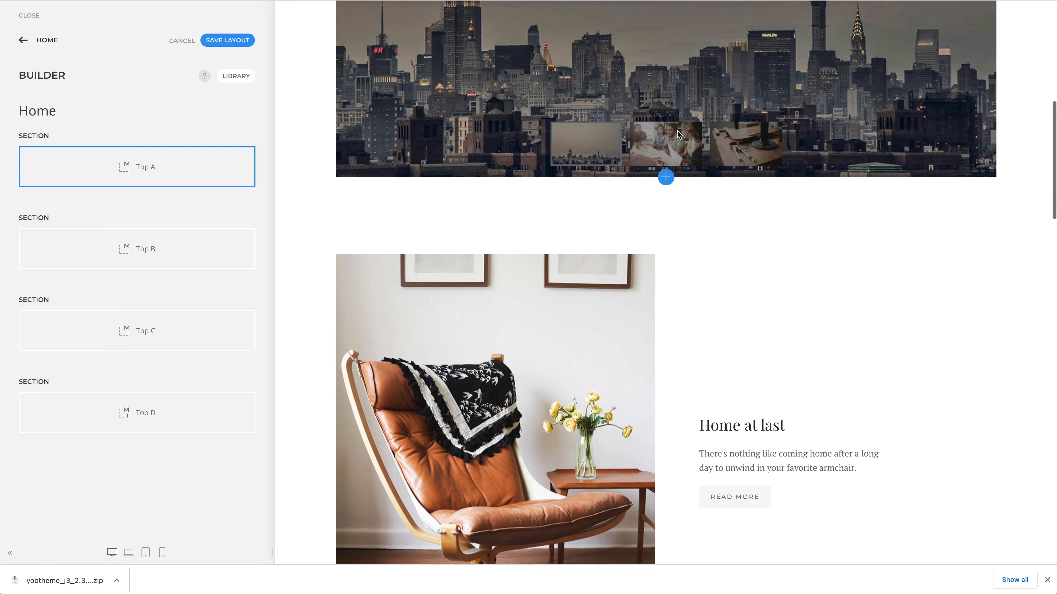
- Duplicate the Top D section and set the copy's module position to bottom-a
{"action": "scroll", "coordinate": [677, 133], "scroll_direction": "down", "scroll_amount": 6}
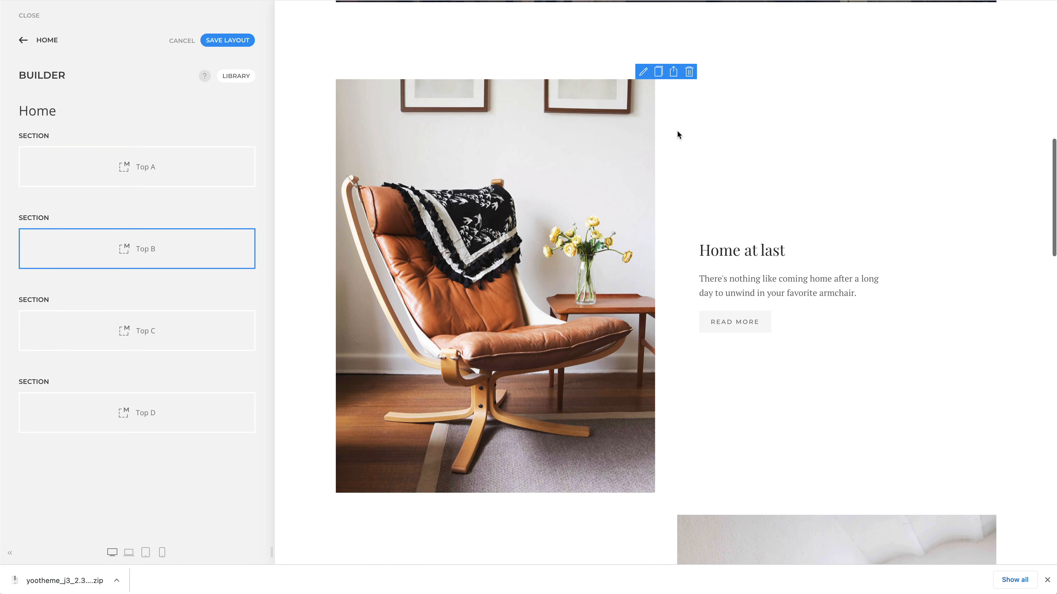
{"action": "scroll", "coordinate": [677, 132], "scroll_direction": "down", "scroll_amount": 10}
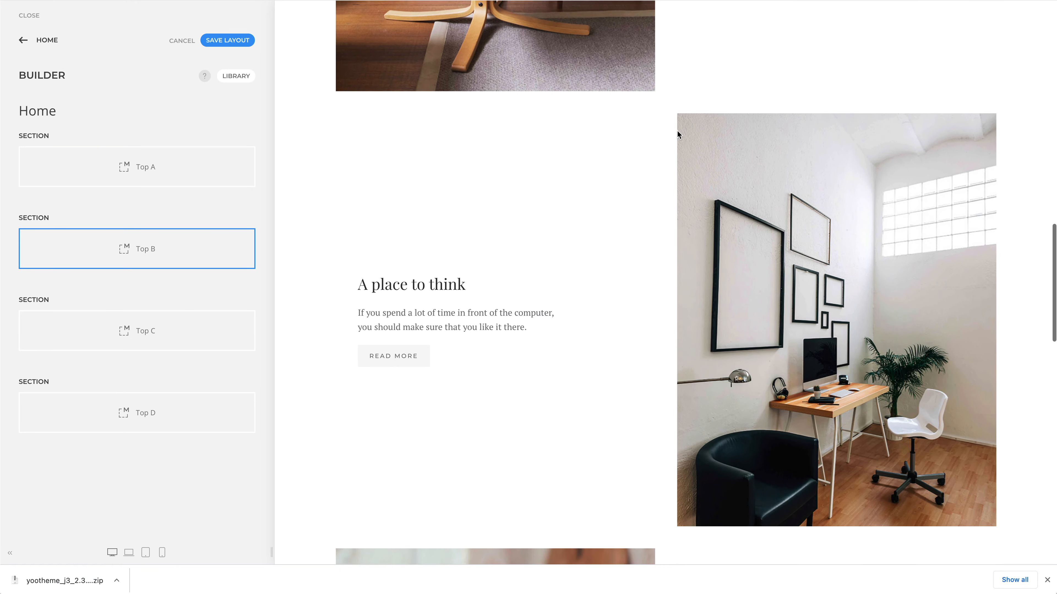
{"action": "scroll", "coordinate": [678, 136], "scroll_direction": "down", "scroll_amount": 10}
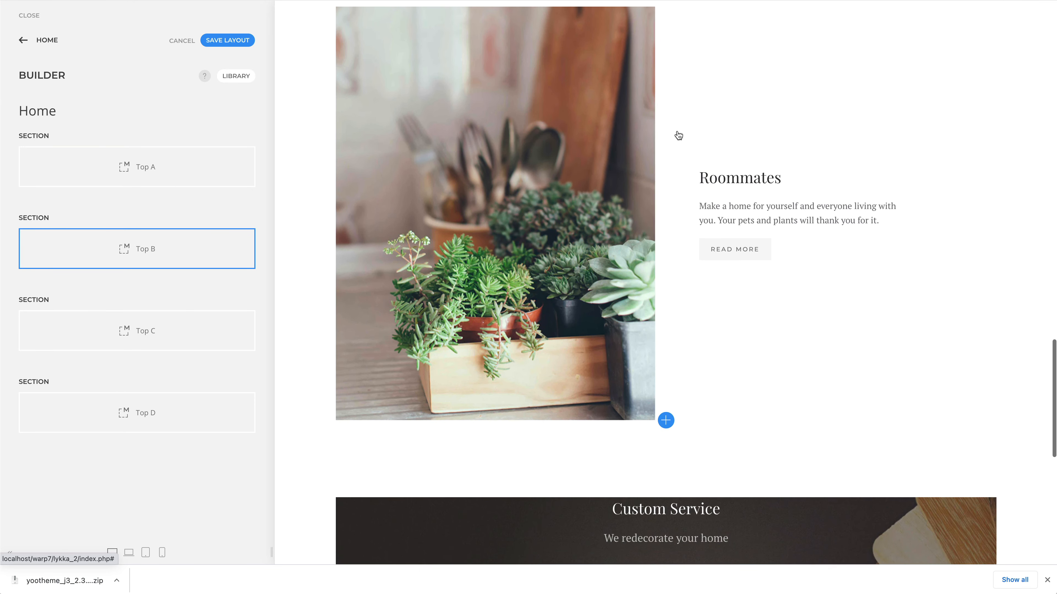
{"action": "scroll", "coordinate": [677, 135], "scroll_direction": "down", "scroll_amount": 10}
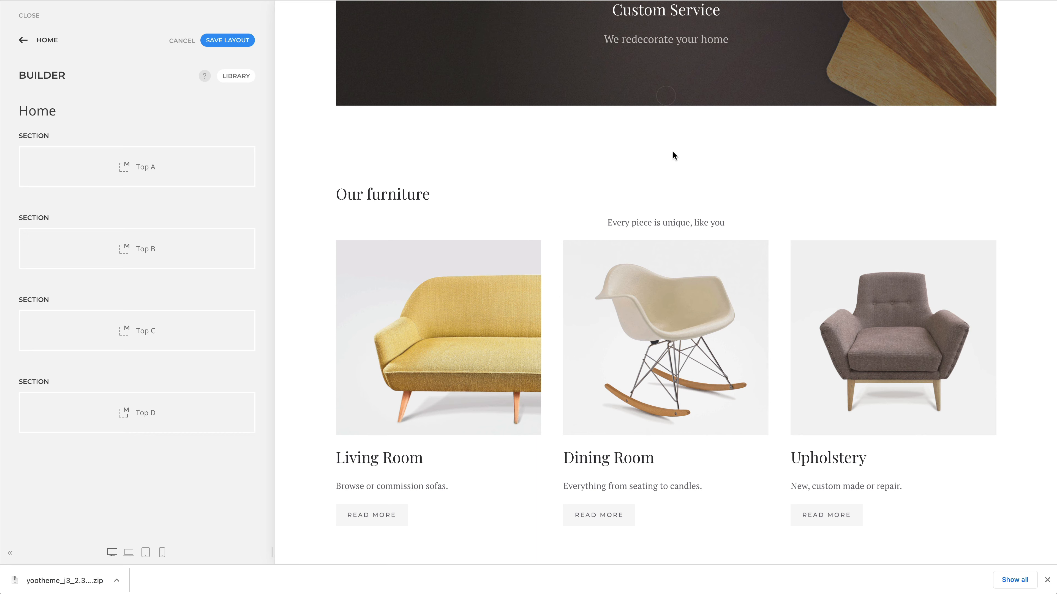
{"action": "left_click", "coordinate": [69, 382]}
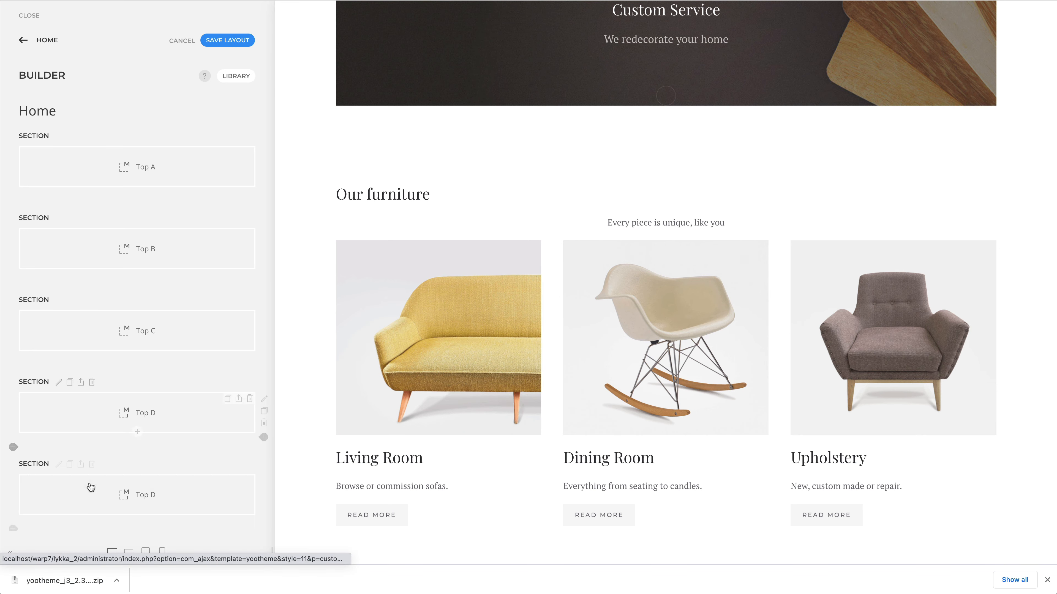
{"action": "left_click", "coordinate": [91, 489]}
{"action": "left_click", "coordinate": [107, 132]}
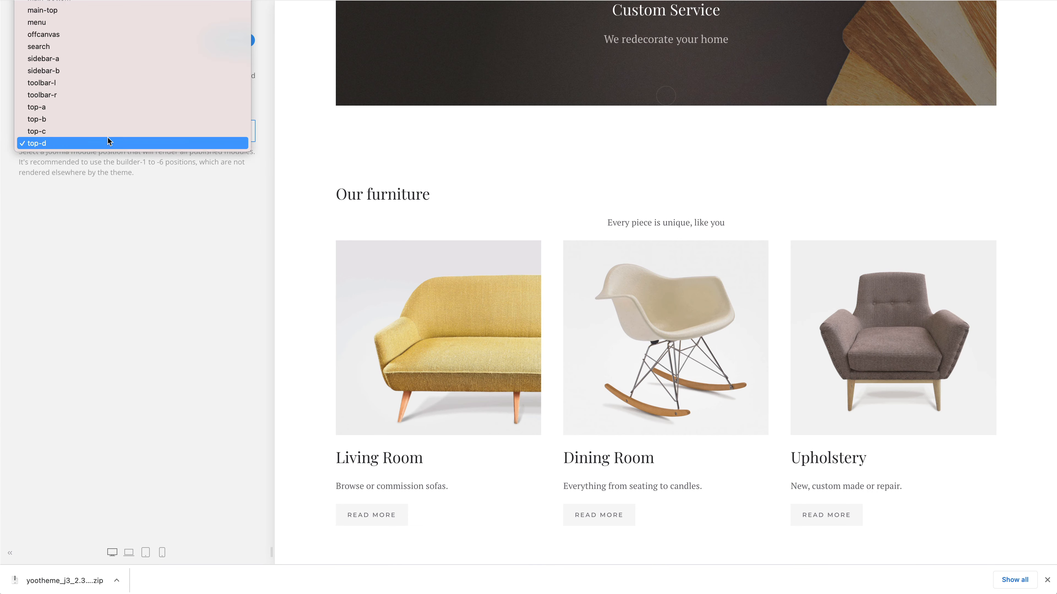
{"action": "scroll", "coordinate": [106, 139], "scroll_direction": "up", "scroll_amount": 5}
{"action": "left_click", "coordinate": [99, 92]}
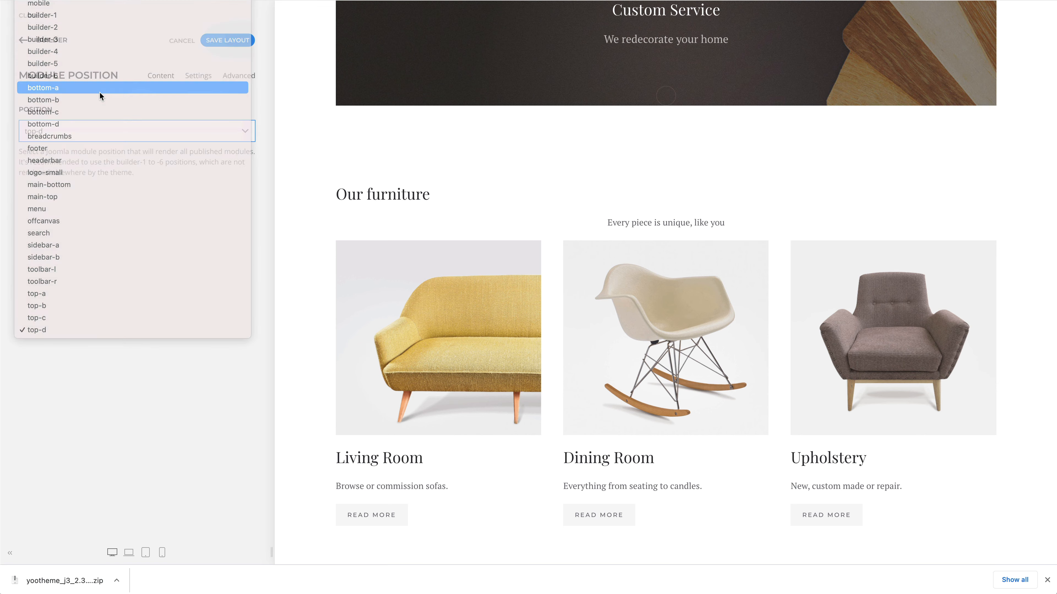
- Name the copied module position Bottom A and return to the builder's section list
{"action": "left_click", "coordinate": [244, 76]}
{"action": "triple_click", "coordinate": [151, 132]}
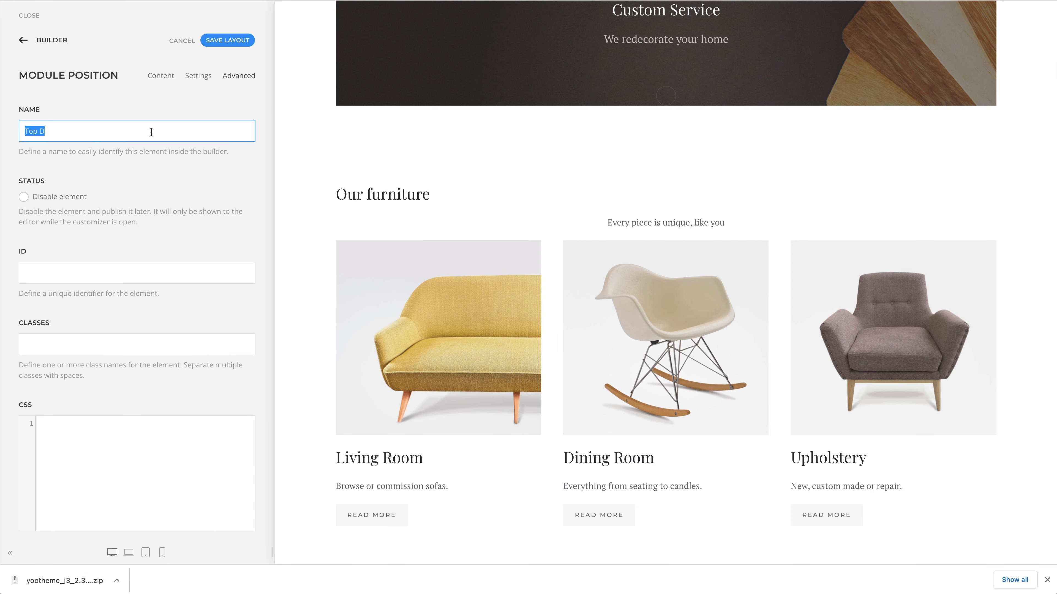
{"action": "type", "text": "Bottom A"}
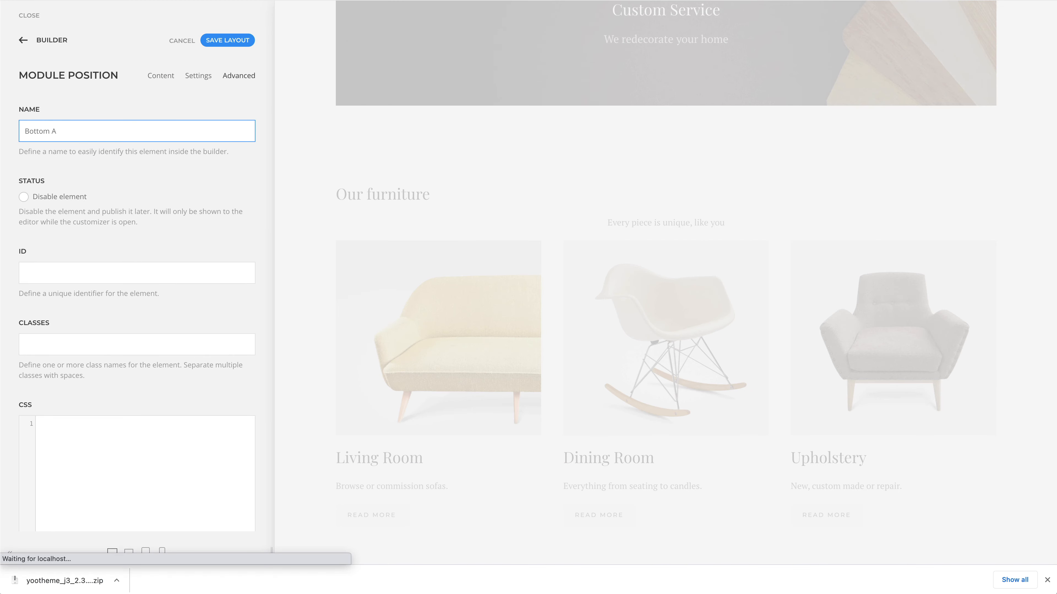
{"action": "left_click", "coordinate": [53, 41]}
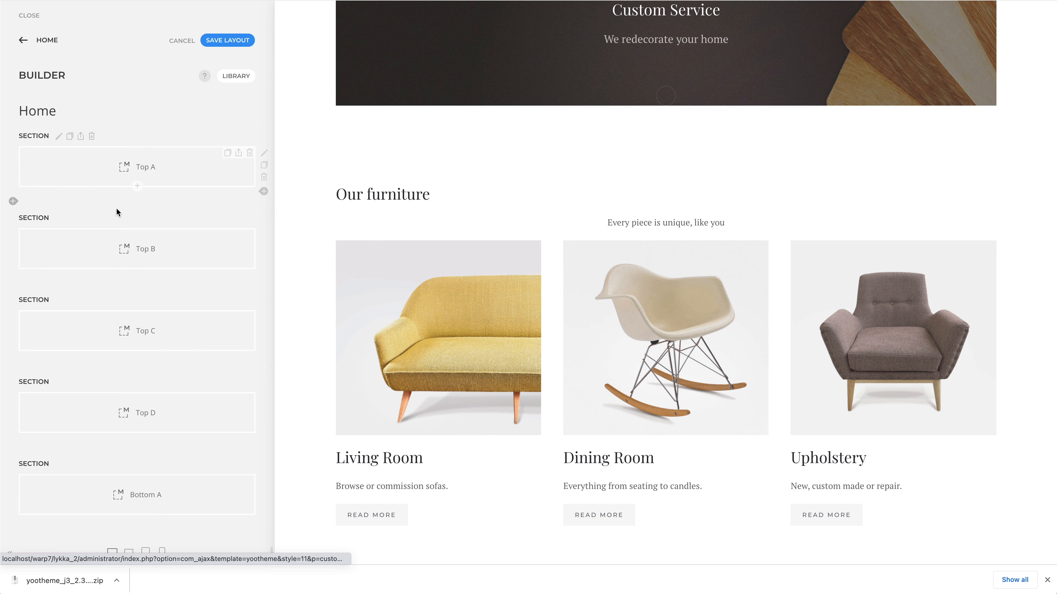
- Duplicate the Bottom A section, assign the copy to the bottom-b position and name it Bottom B
{"action": "scroll", "coordinate": [118, 212], "scroll_direction": "down", "scroll_amount": 1}
{"action": "left_click", "coordinate": [70, 451]}
{"action": "scroll", "coordinate": [84, 511], "scroll_direction": "down", "scroll_amount": 3}
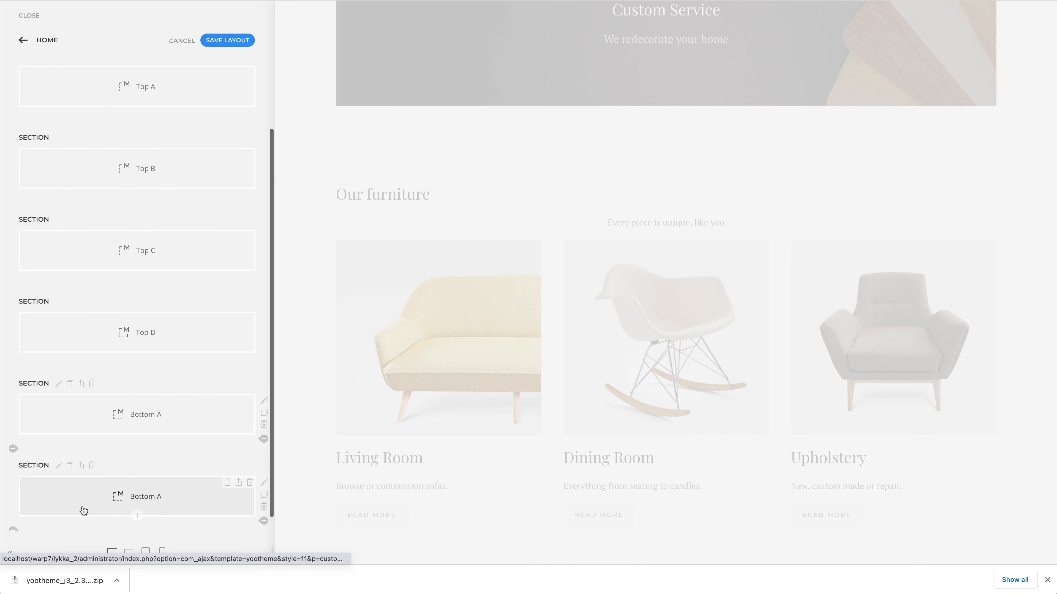
{"action": "left_click", "coordinate": [88, 489]}
{"action": "left_click", "coordinate": [131, 131]}
{"action": "left_click", "coordinate": [124, 147]}
{"action": "left_click", "coordinate": [52, 41]}
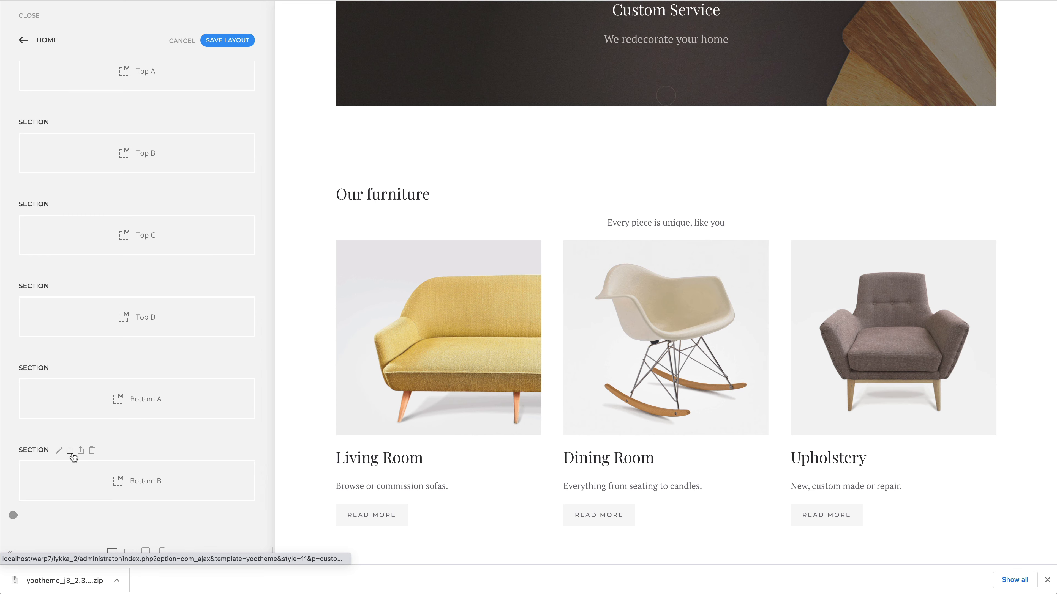
- Duplicate the Bottom B section, assign the copy to the bottom-c position and rename it Bottom C
{"action": "left_click", "coordinate": [70, 452]}
{"action": "scroll", "coordinate": [84, 479], "scroll_direction": "down", "scroll_amount": 2}
{"action": "left_click", "coordinate": [86, 482]}
{"action": "left_click", "coordinate": [108, 130]}
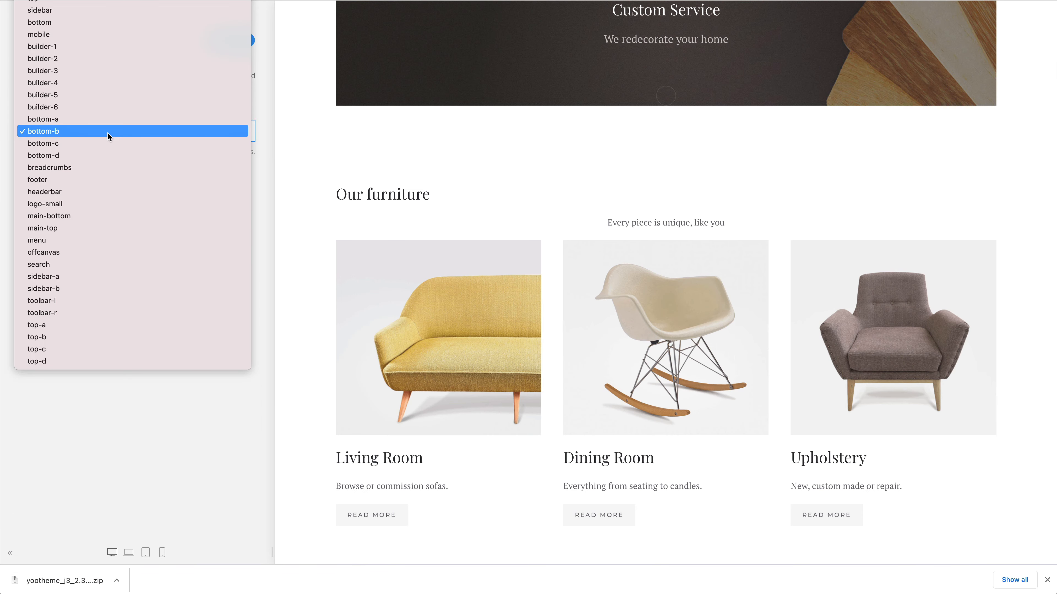
{"action": "left_click", "coordinate": [105, 143]}
{"action": "left_click", "coordinate": [239, 75]}
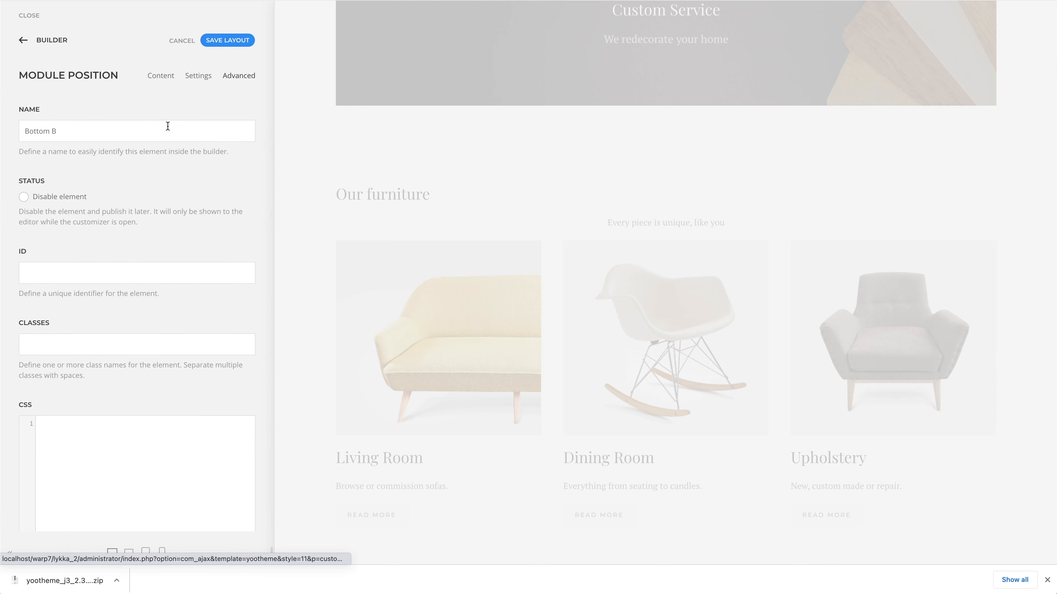
{"action": "left_click", "coordinate": [167, 130]}
{"action": "key", "text": "BackSpace"}
- Name the last module position Bottom D and return to the builder's section list
{"action": "type", "text": "D"}
{"action": "scroll", "coordinate": [666, 274], "scroll_direction": "down", "scroll_amount": 20}
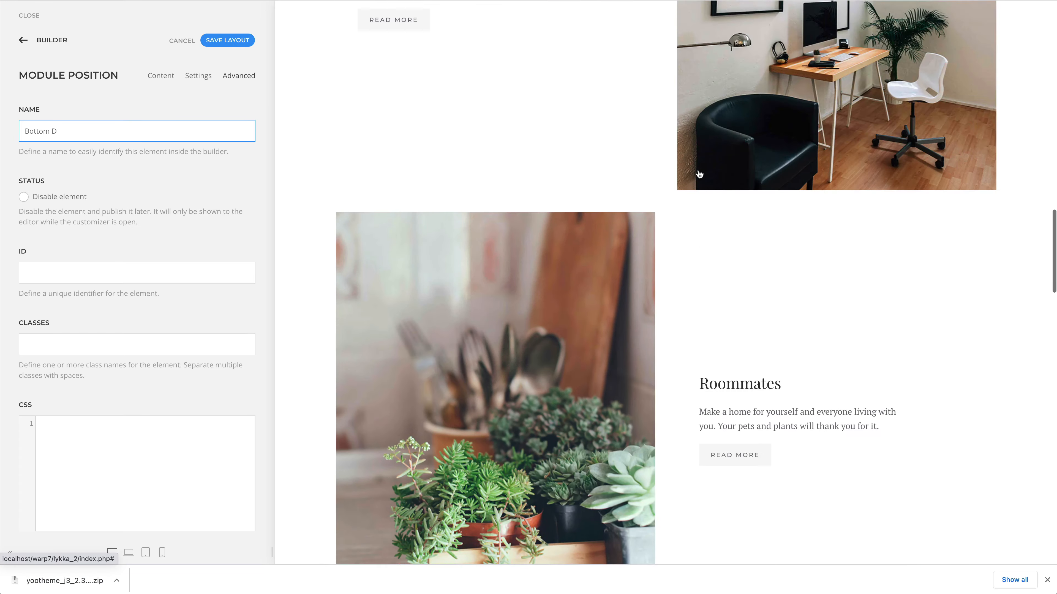
{"action": "scroll", "coordinate": [699, 174], "scroll_direction": "up", "scroll_amount": 10}
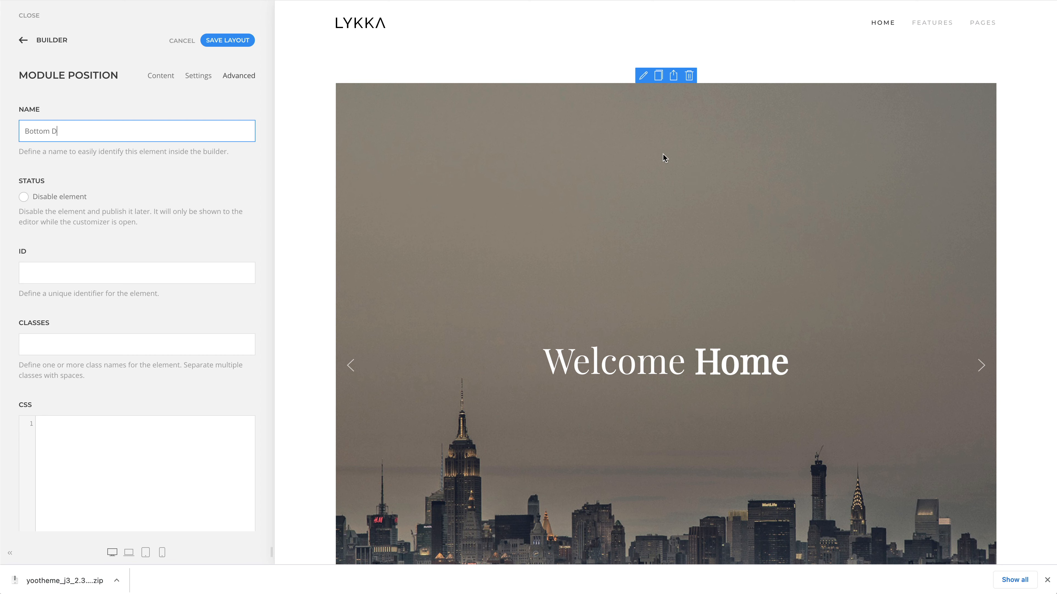
{"action": "left_click", "coordinate": [60, 40]}
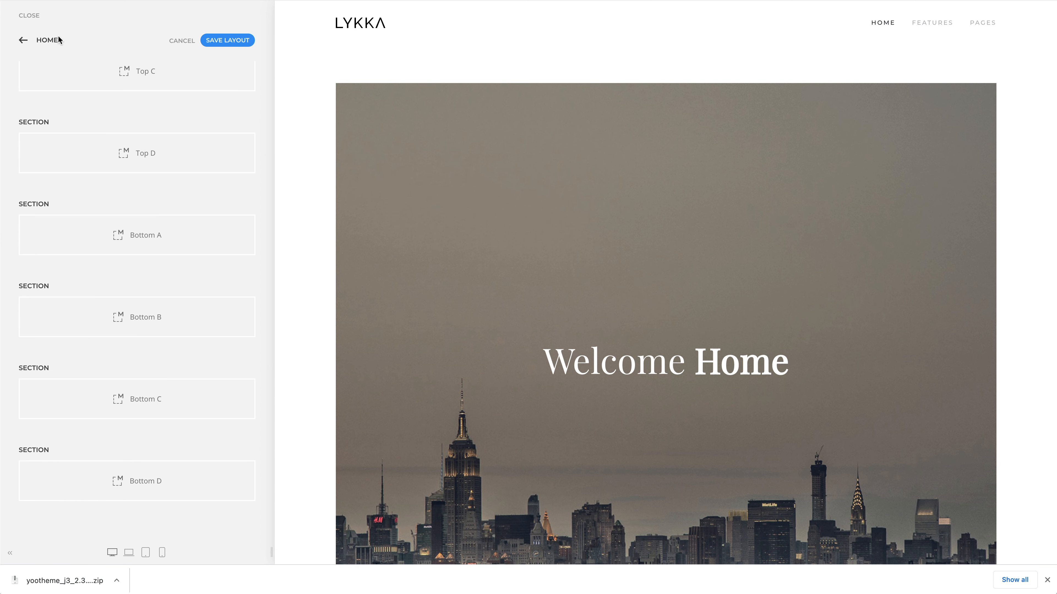
- Save the current layout in the library's own layouts as "Lykka Module Layout" and close the library
{"action": "scroll", "coordinate": [142, 102], "scroll_direction": "up", "scroll_amount": 5}
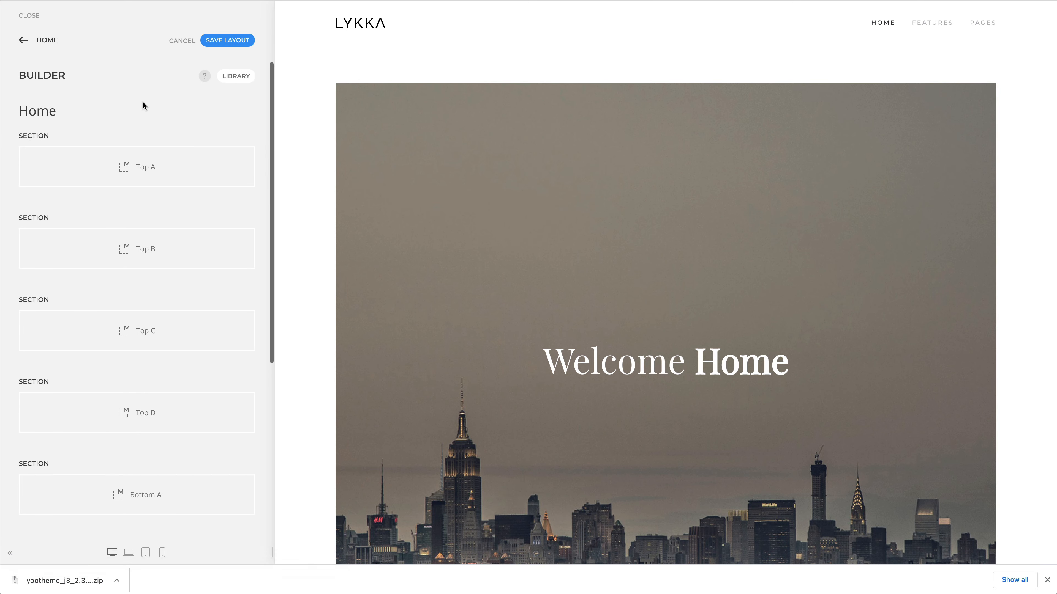
{"action": "left_click", "coordinate": [231, 77]}
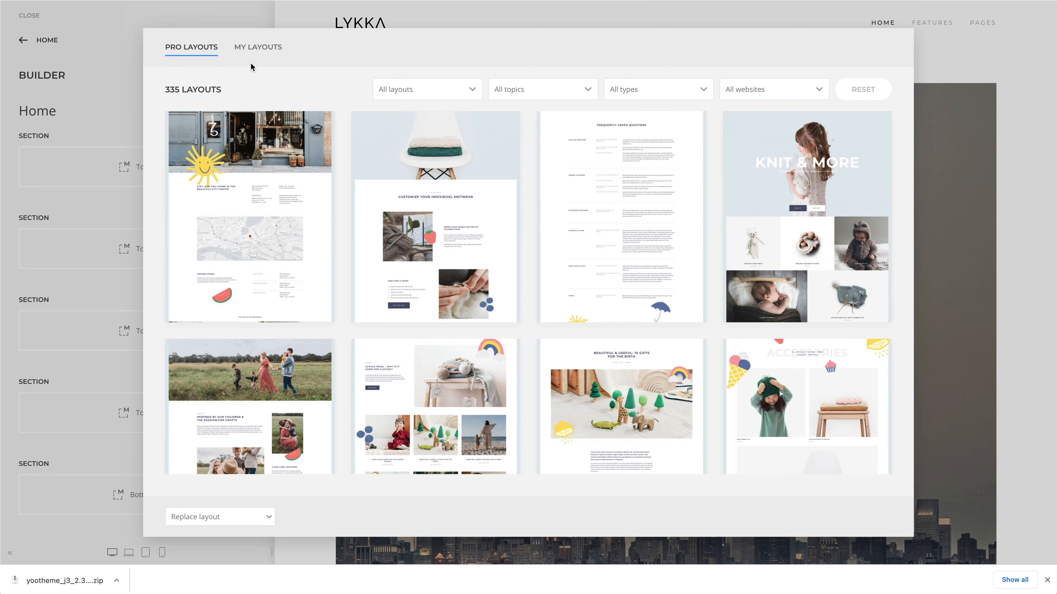
{"action": "left_click", "coordinate": [265, 48]}
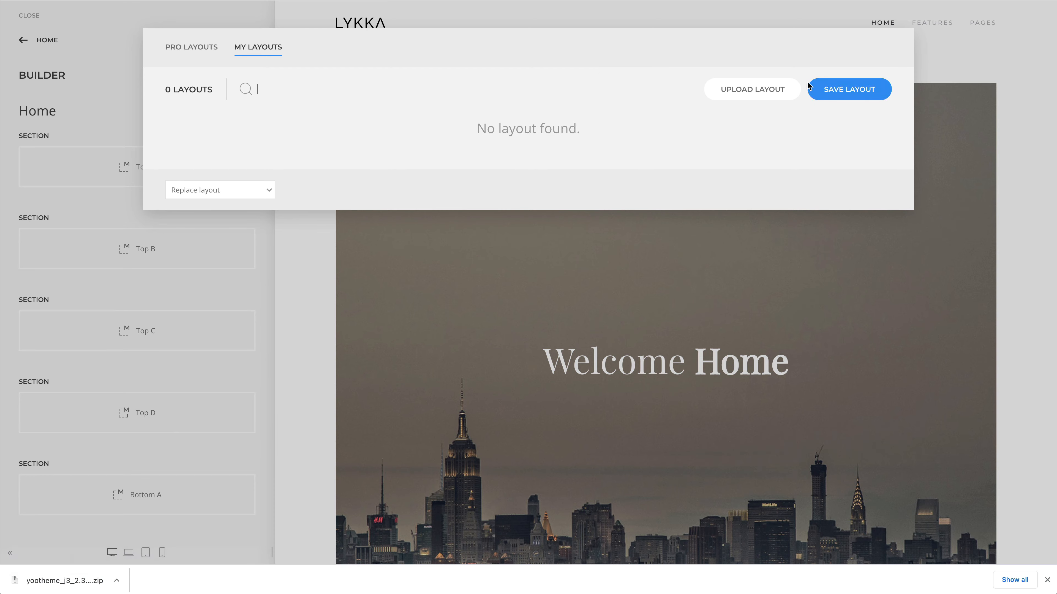
{"action": "left_click", "coordinate": [828, 88]}
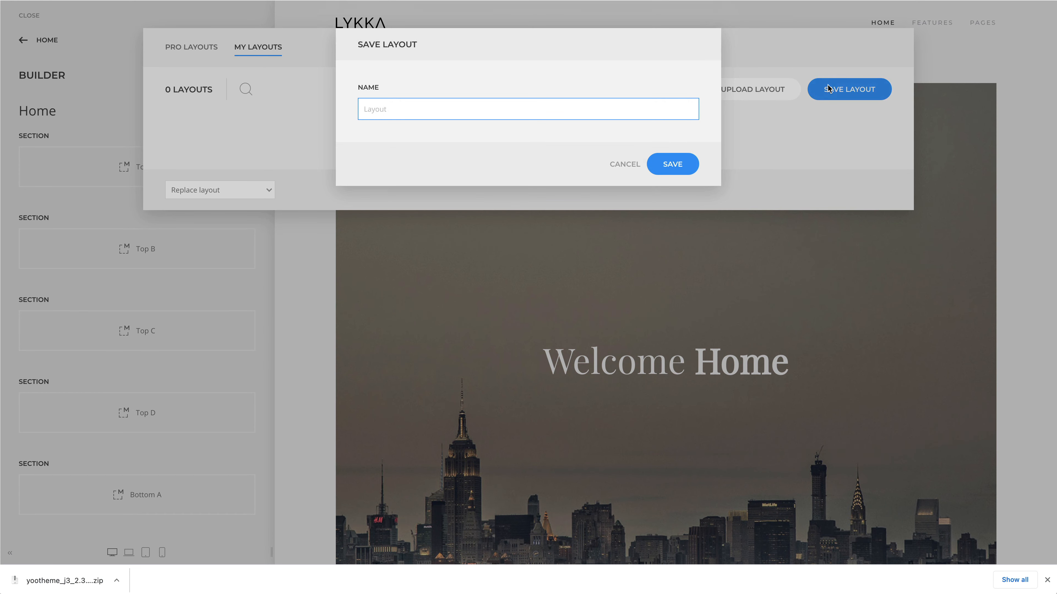
{"action": "type", "text": "Lykka Module Layout"}
{"action": "key", "text": "Return"}
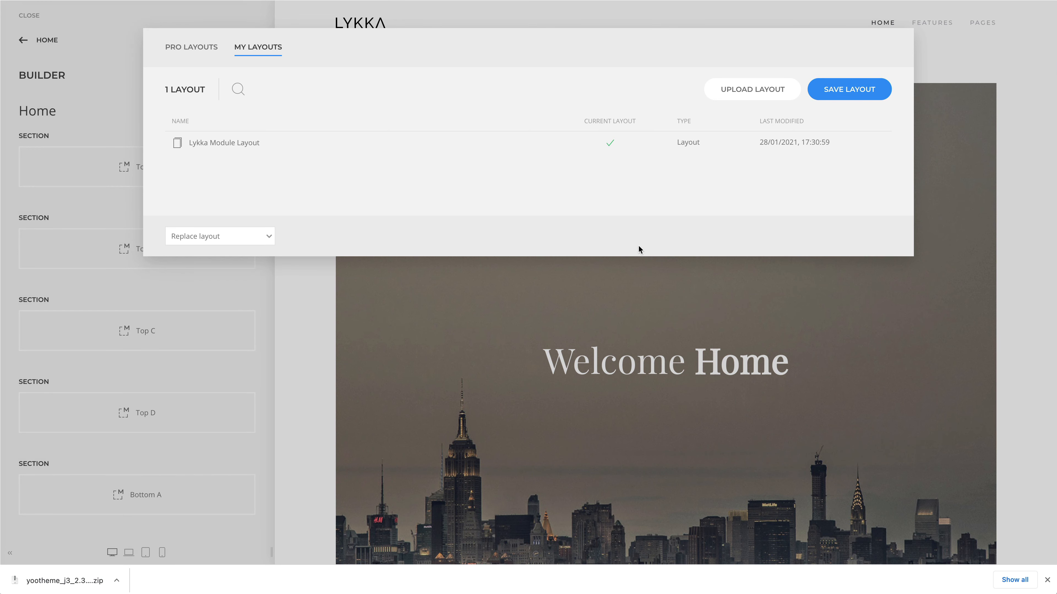
{"action": "left_click", "coordinate": [534, 299]}
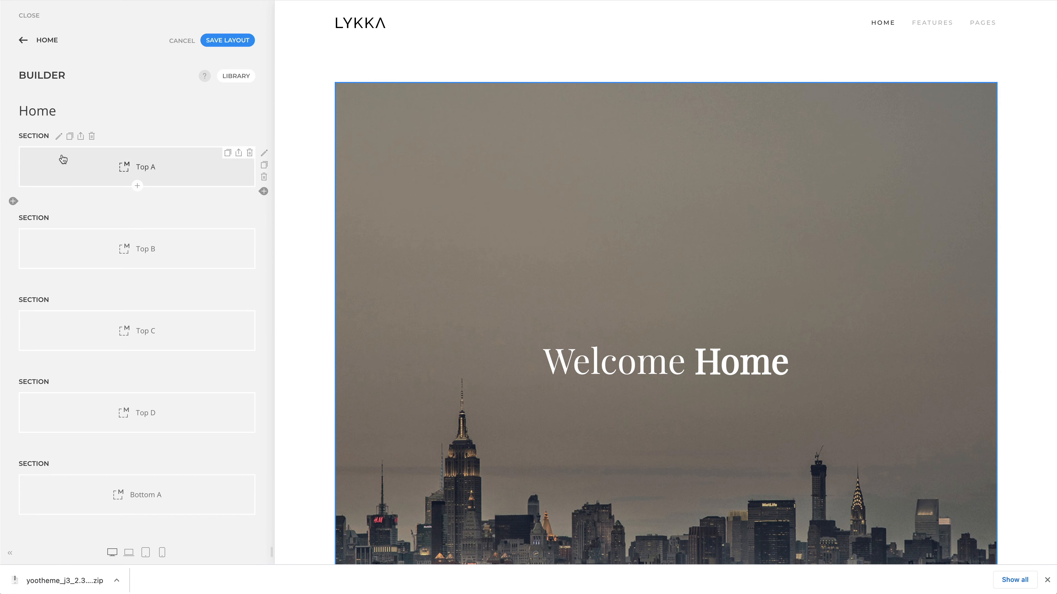
- Set the max width of the section containing Top A to None
{"action": "left_click", "coordinate": [58, 137]}
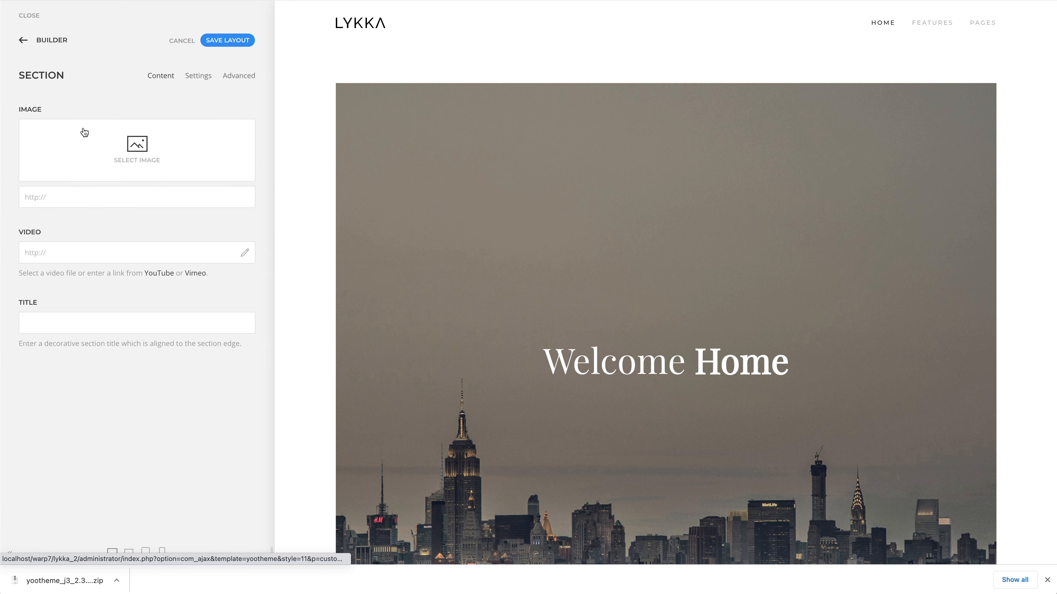
{"action": "left_click", "coordinate": [208, 81]}
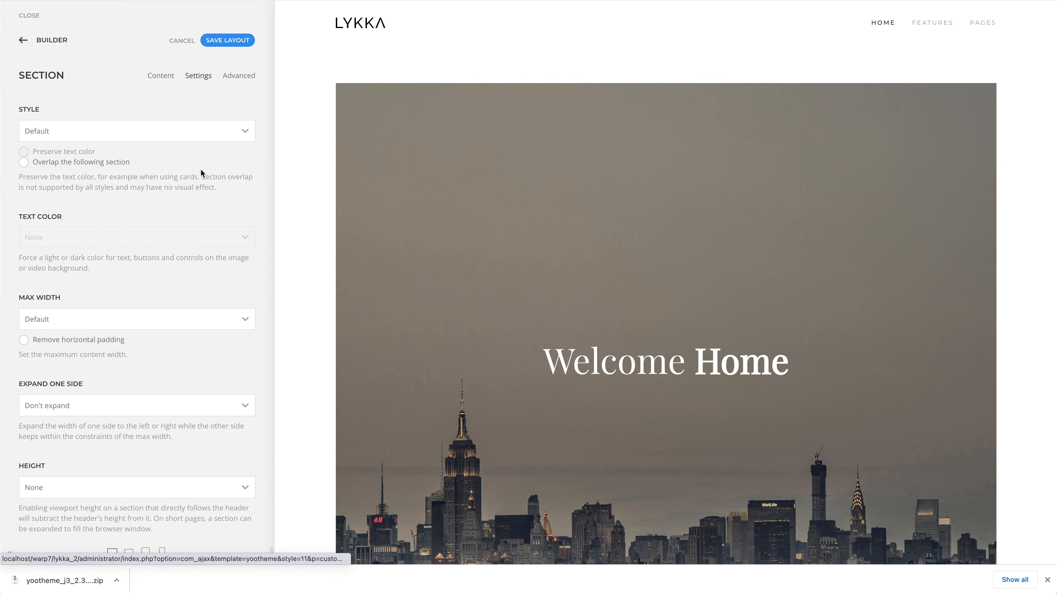
{"action": "left_click", "coordinate": [194, 321]}
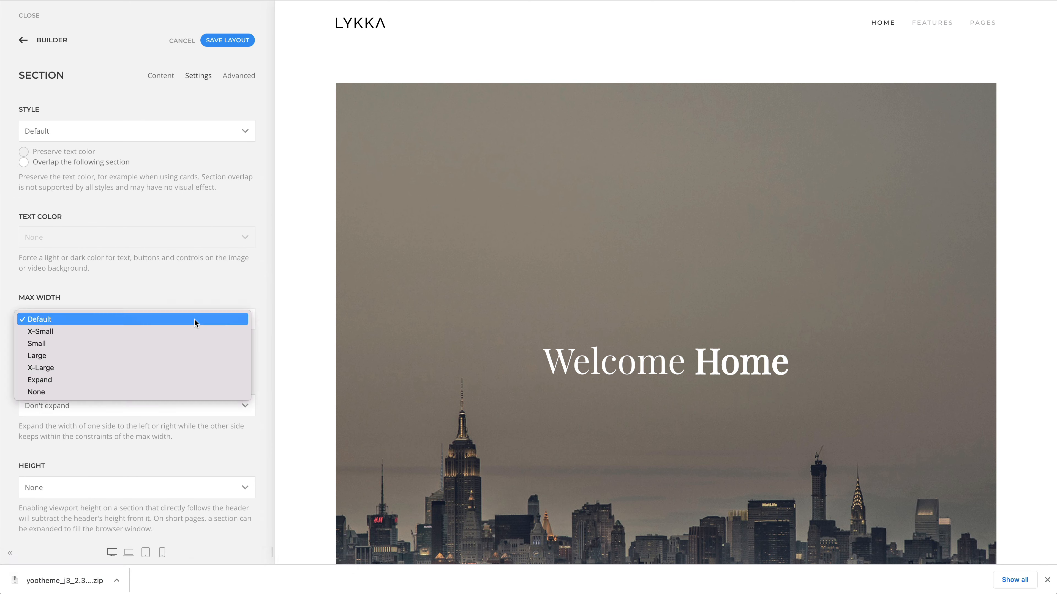
{"action": "left_click", "coordinate": [196, 393]}
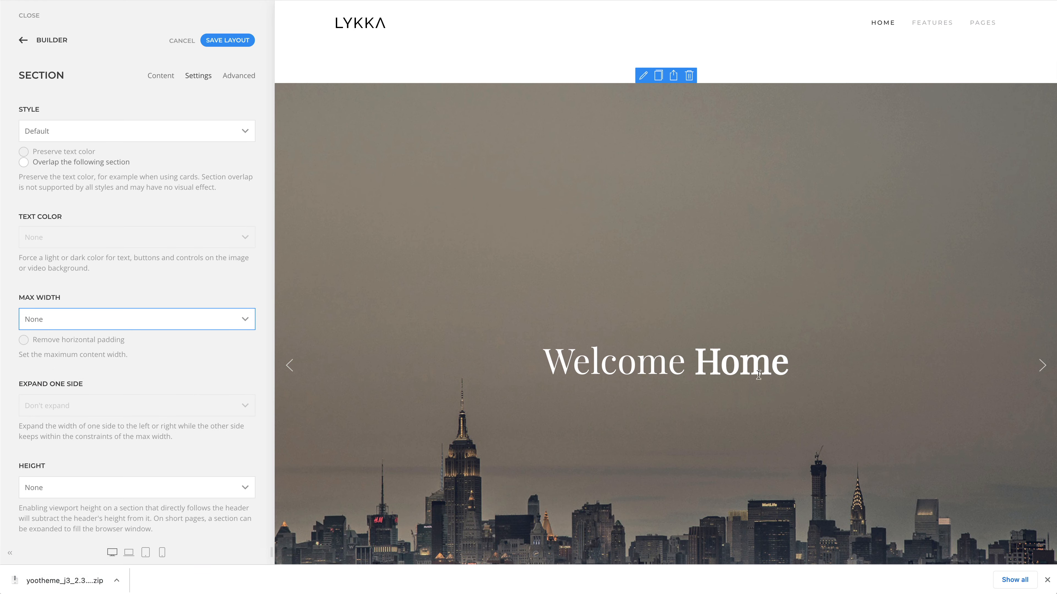
{"action": "scroll", "coordinate": [833, 374], "scroll_direction": "down", "scroll_amount": 2}
{"action": "scroll", "coordinate": [832, 373], "scroll_direction": "down", "scroll_amount": 2}
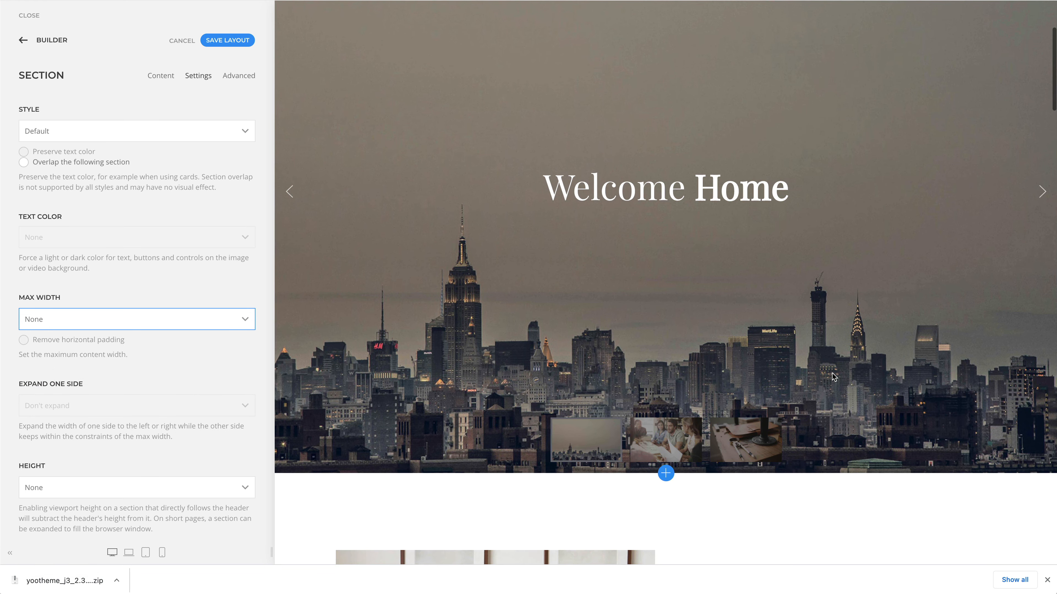
- Set the max width of the section containing Top C to None
{"action": "scroll", "coordinate": [833, 374], "scroll_direction": "down", "scroll_amount": 5}
{"action": "scroll", "coordinate": [832, 376], "scroll_direction": "down", "scroll_amount": 20}
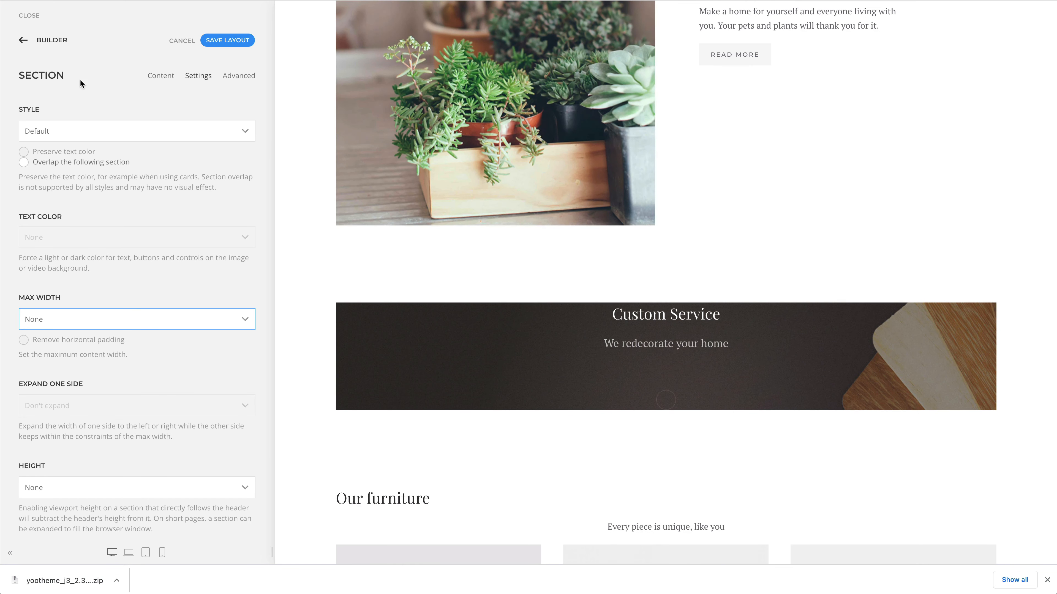
{"action": "left_click", "coordinate": [23, 41]}
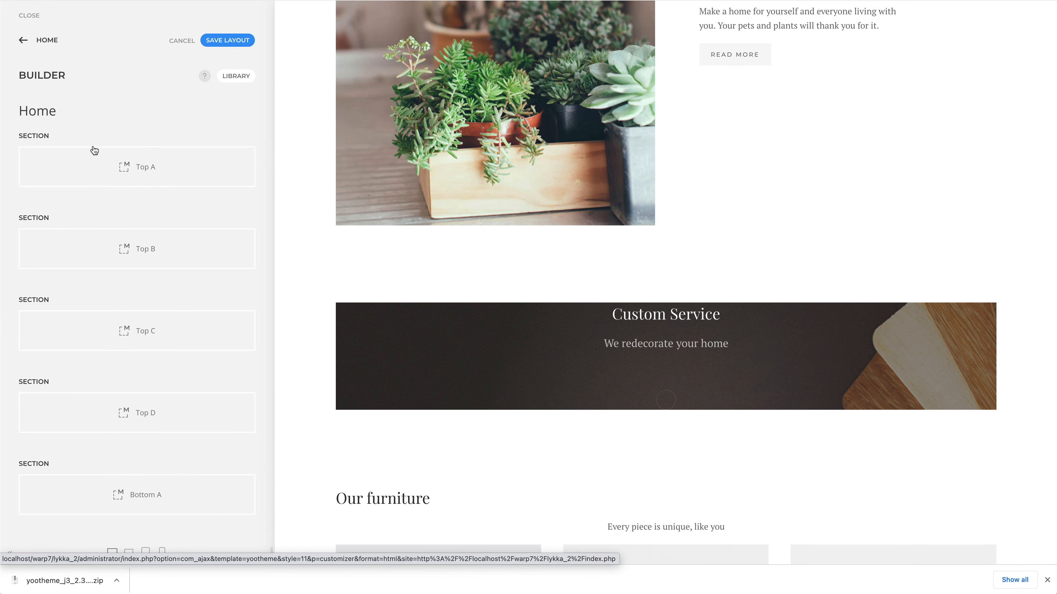
{"action": "left_click", "coordinate": [58, 300]}
{"action": "left_click", "coordinate": [137, 319]}
{"action": "left_click", "coordinate": [205, 387]}
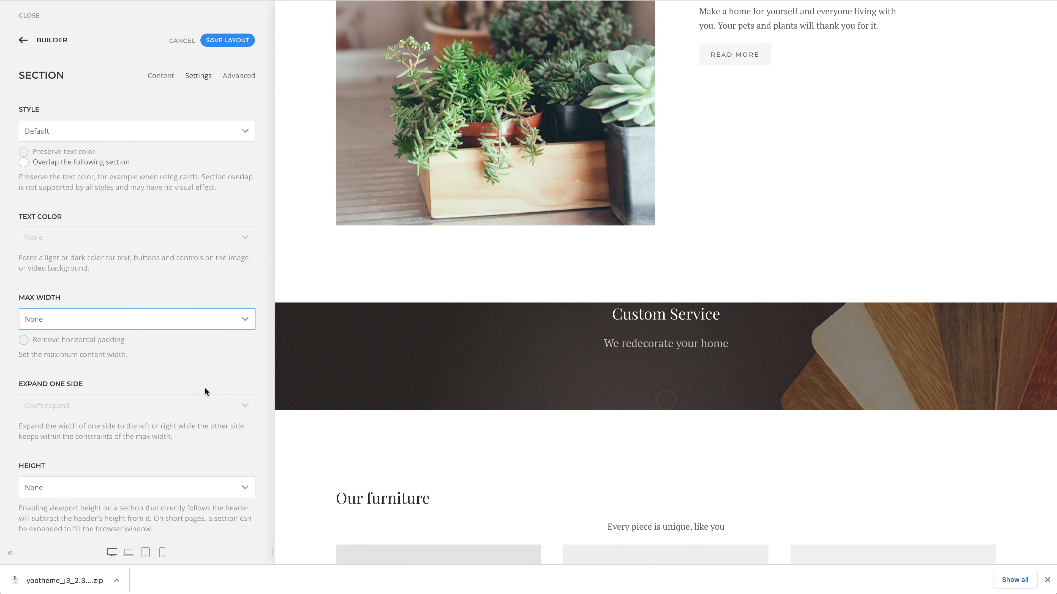
- Copy all the panel padding CSS from the Untitled-1 file in Visual Studio Code and switch back to Google Chrome
{"action": "left_click", "coordinate": [310, 587]}
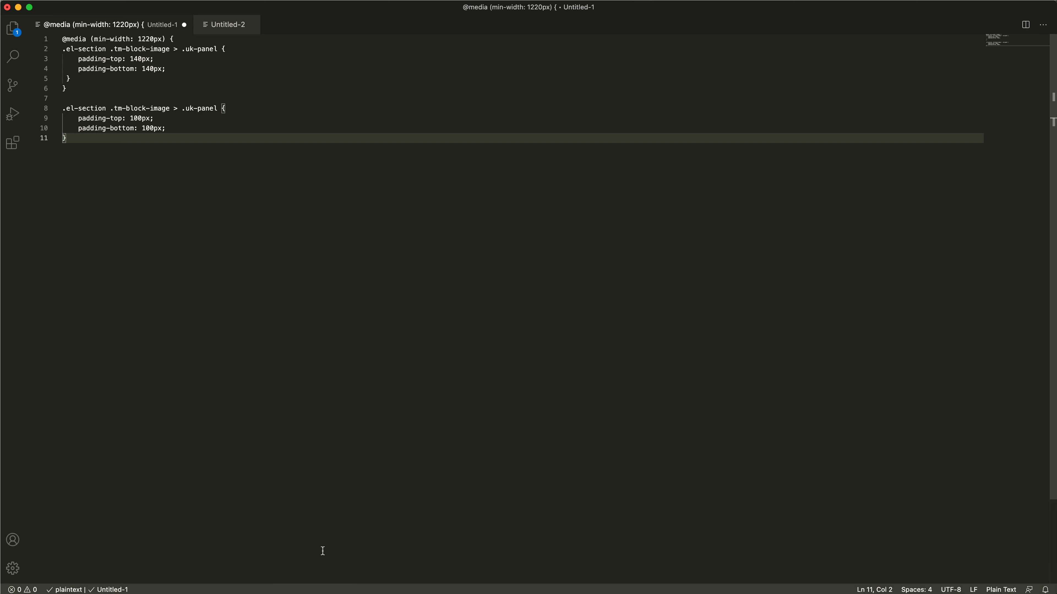
{"action": "key", "text": "super+a"}
{"action": "key", "text": "super+c"}
{"action": "left_click", "coordinate": [205, 587]}
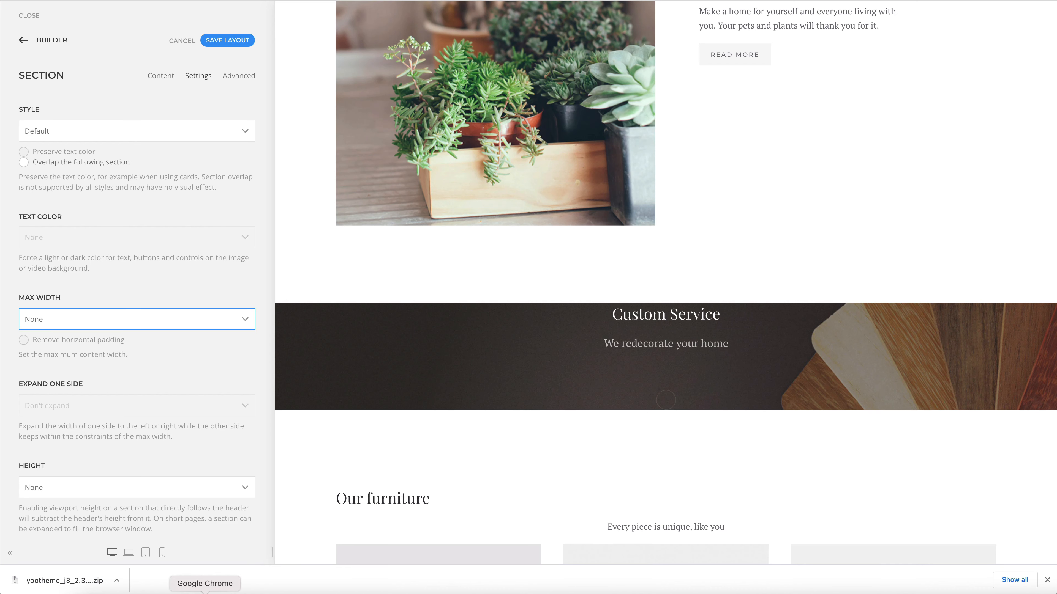
- Paste the copied panel padding rules into the custom CSS of the section containing Top C
{"action": "left_click", "coordinate": [230, 77]}
{"action": "scroll", "coordinate": [223, 208], "scroll_direction": "down", "scroll_amount": 6}
{"action": "scroll", "coordinate": [220, 214], "scroll_direction": "down", "scroll_amount": 3}
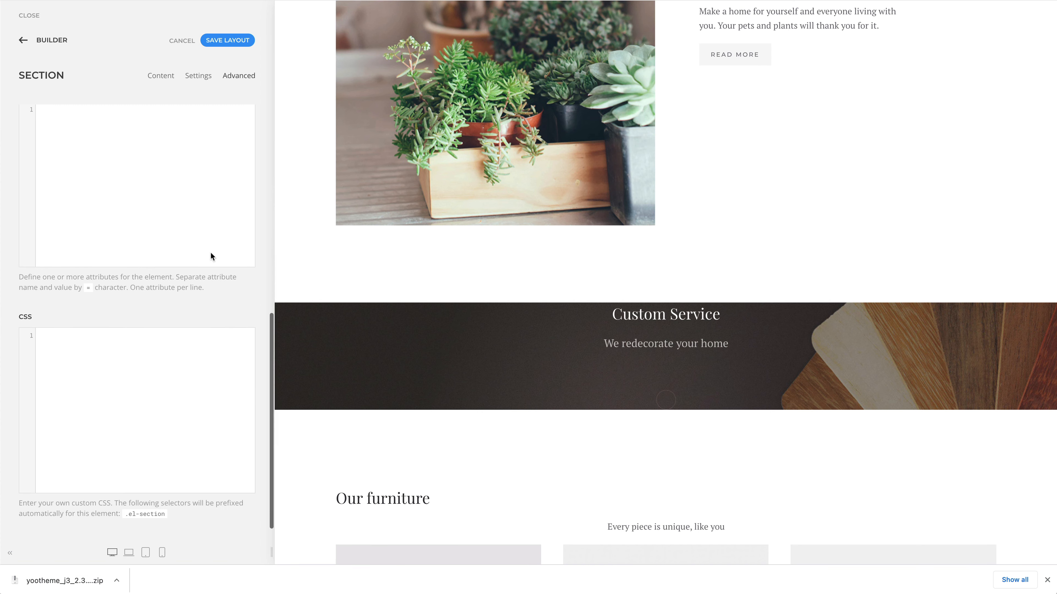
{"action": "left_click", "coordinate": [194, 382]}
{"action": "key", "text": "super+v"}
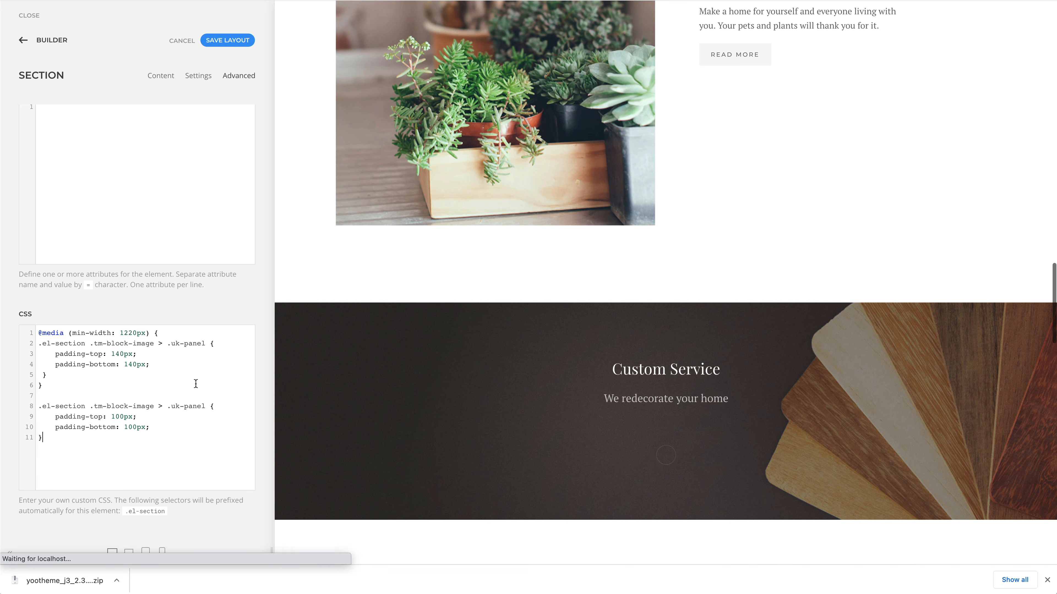
{"action": "scroll", "coordinate": [371, 379], "scroll_direction": "down", "scroll_amount": 2}
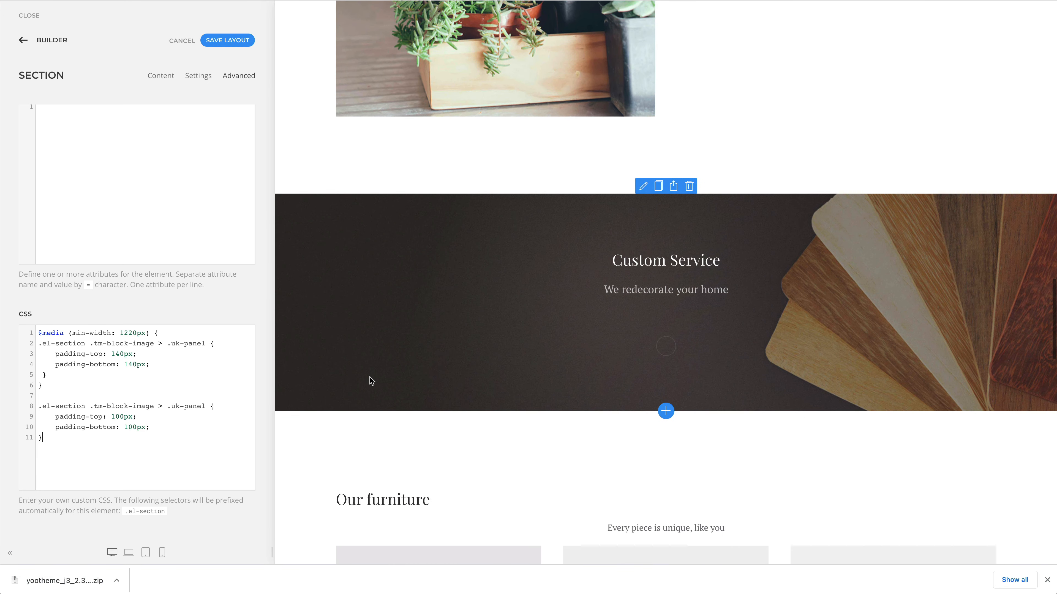
- Set the max width of the section containing Bottom B, which holds the "Get the Gossip" newsletter form, to None
{"action": "scroll", "coordinate": [370, 378], "scroll_direction": "down", "scroll_amount": 10}
{"action": "scroll", "coordinate": [369, 377], "scroll_direction": "down", "scroll_amount": 10}
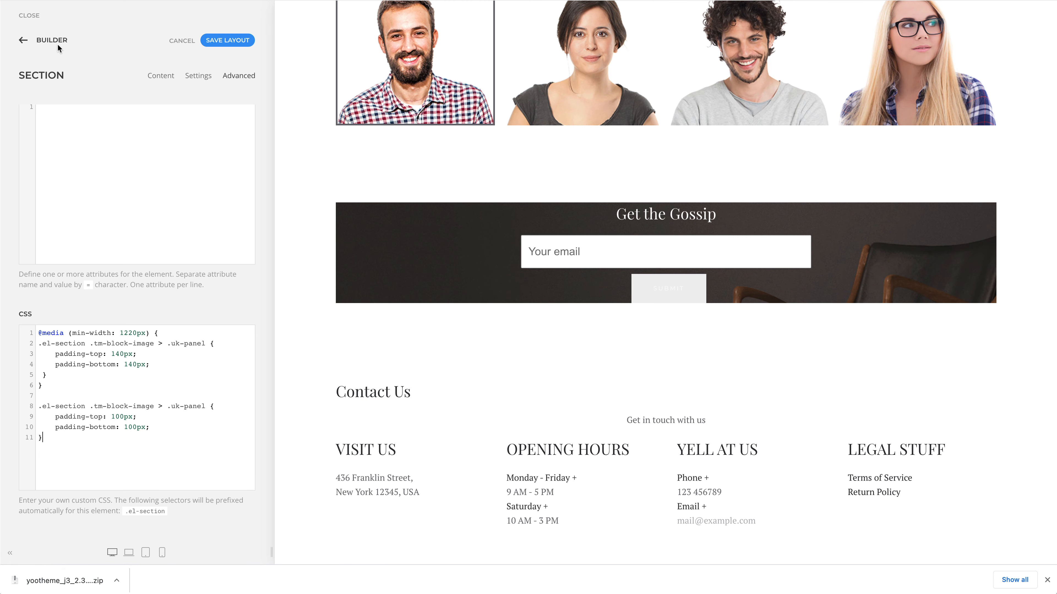
{"action": "left_click", "coordinate": [48, 41]}
{"action": "scroll", "coordinate": [116, 291], "scroll_direction": "down", "scroll_amount": 5}
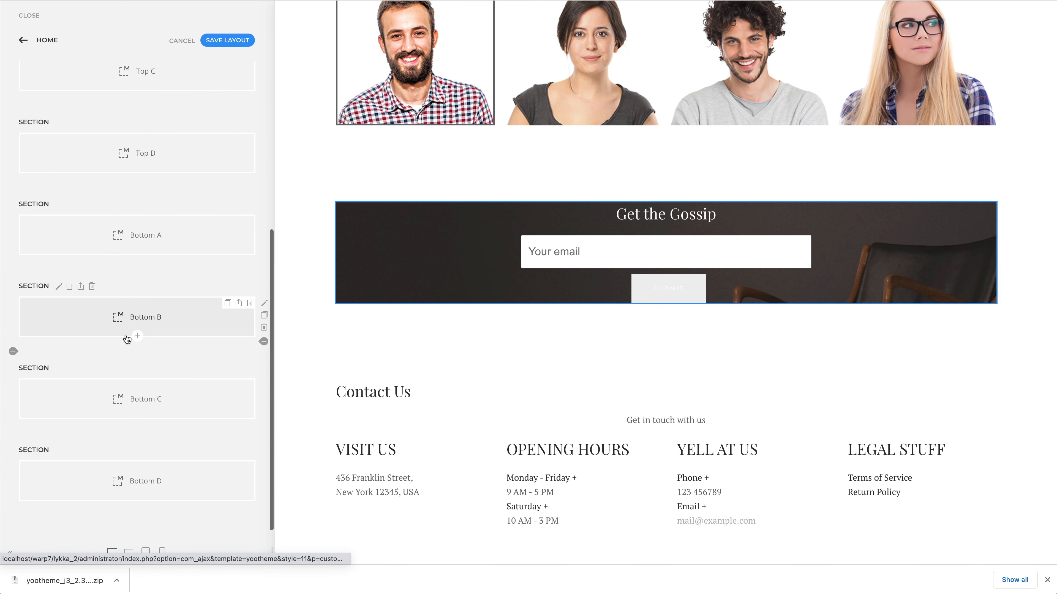
{"action": "left_click", "coordinate": [59, 286]}
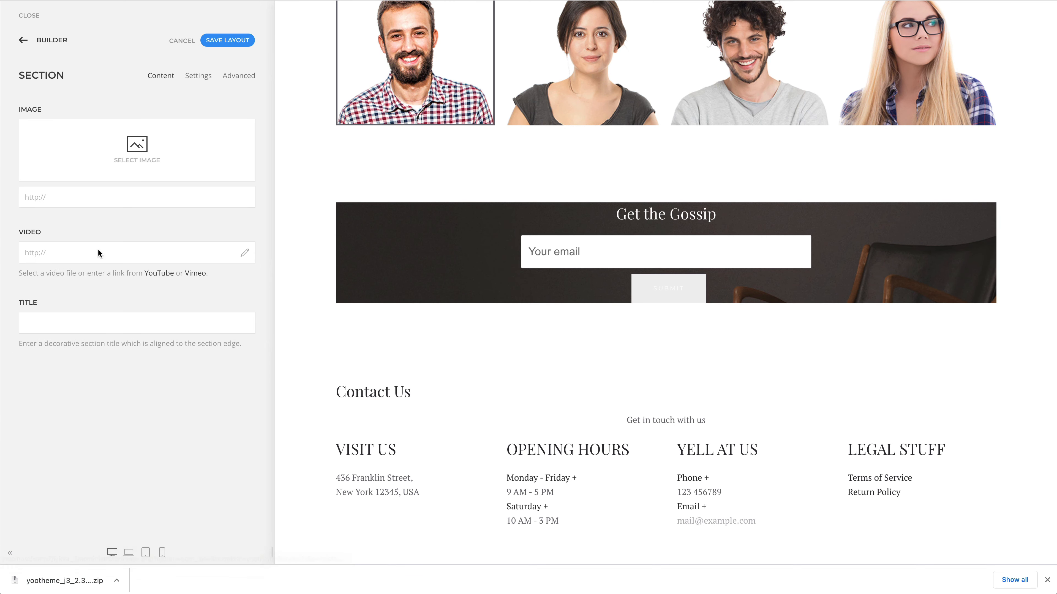
{"action": "left_click", "coordinate": [196, 77]}
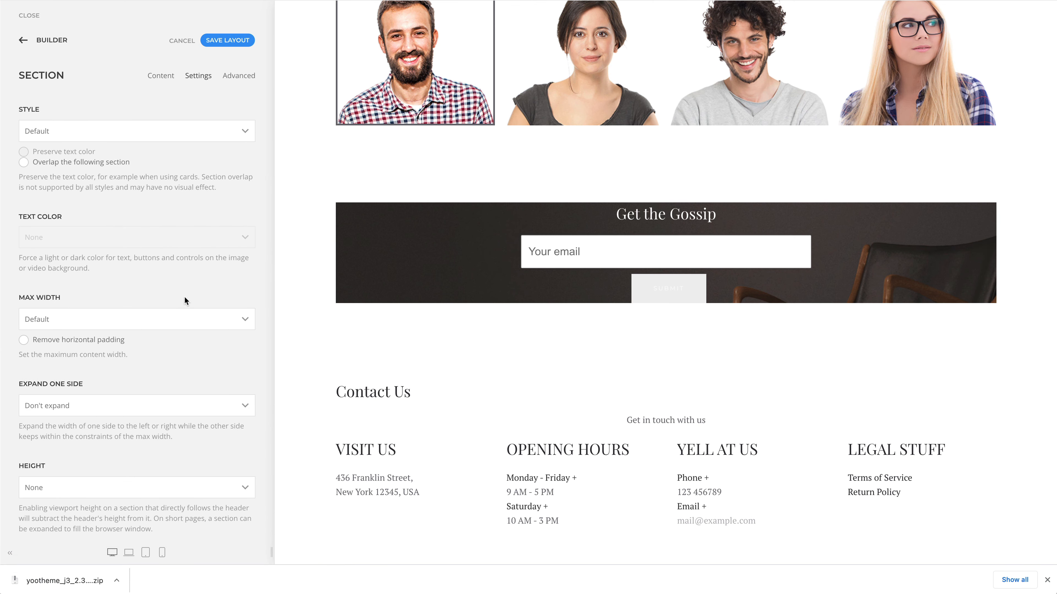
{"action": "left_click", "coordinate": [191, 318]}
{"action": "left_click", "coordinate": [190, 389]}
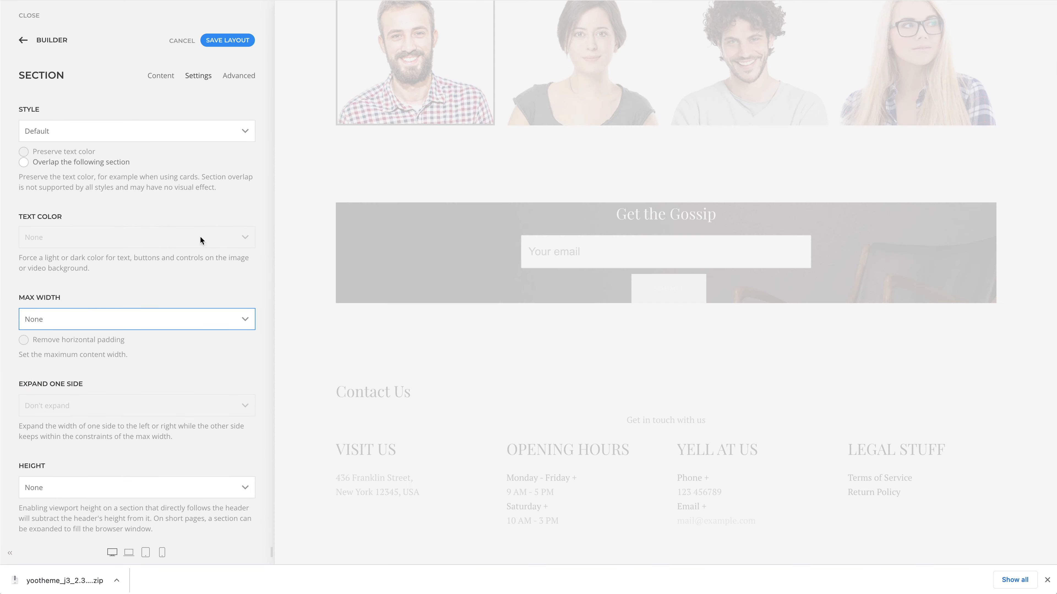
- Paste the copied panel padding rules into the custom CSS of the section containing Bottom B
{"action": "left_click", "coordinate": [238, 76]}
{"action": "scroll", "coordinate": [189, 333], "scroll_direction": "down", "scroll_amount": 10}
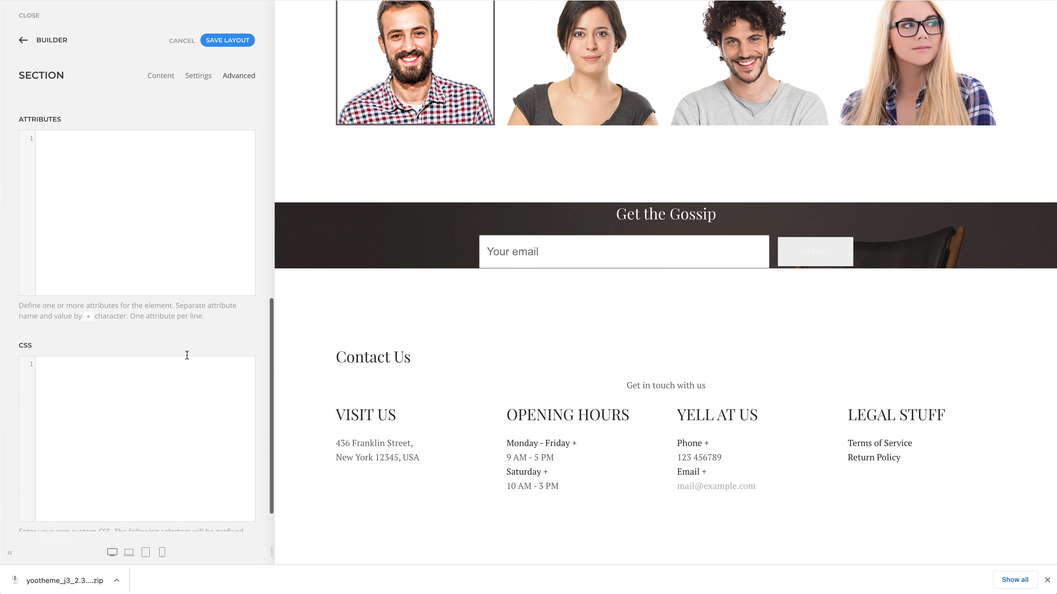
{"action": "left_click", "coordinate": [184, 358]}
{"action": "key", "text": "ctrl+v"}
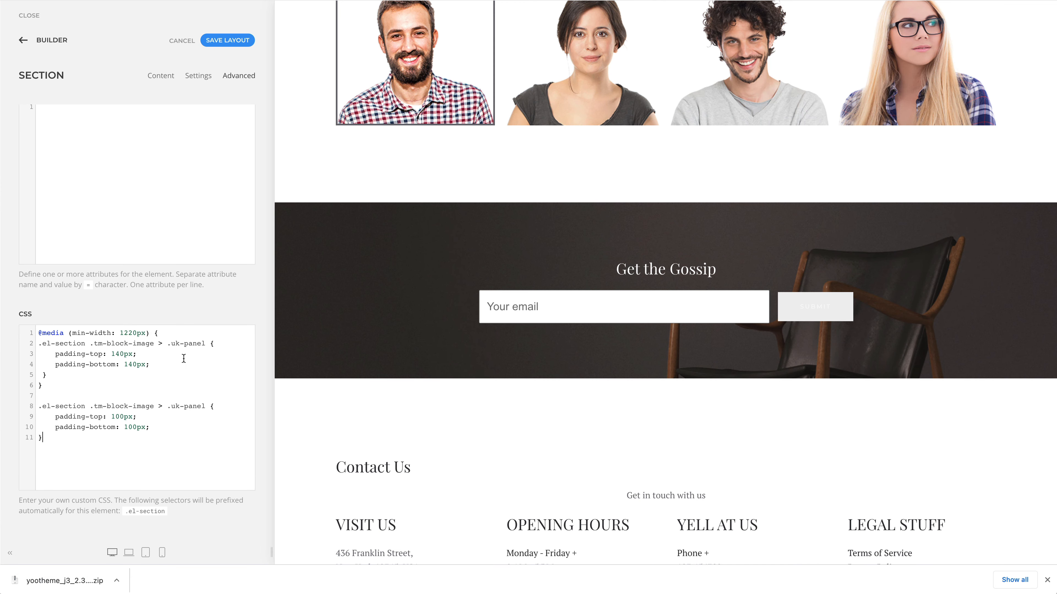
- Return to the builder overview and add a new empty section directly below the section containing Top C
{"action": "scroll", "coordinate": [348, 350], "scroll_direction": "up", "scroll_amount": 20}
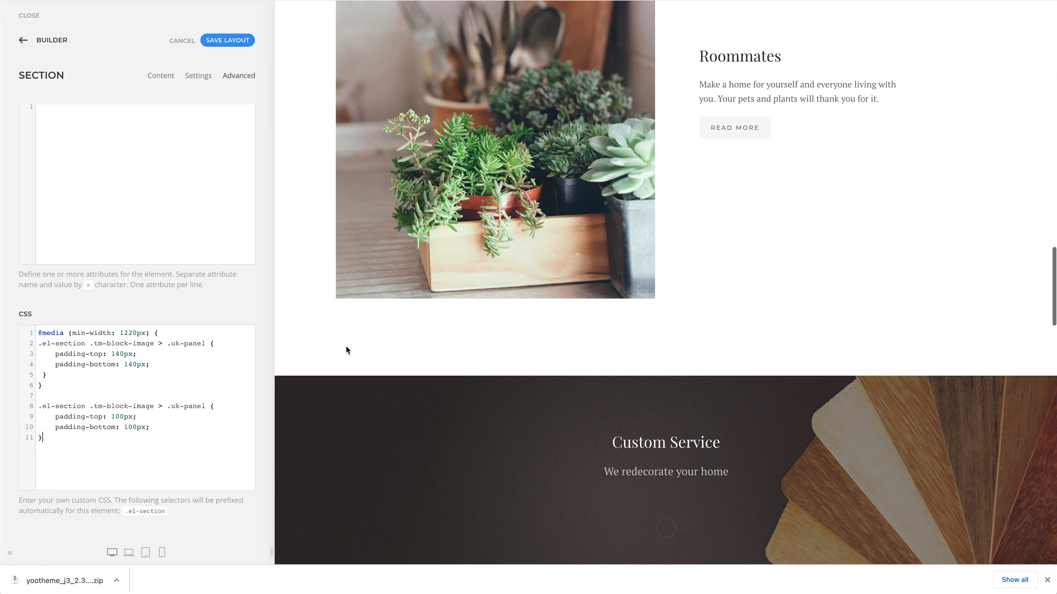
{"action": "scroll", "coordinate": [346, 348], "scroll_direction": "down", "scroll_amount": 3}
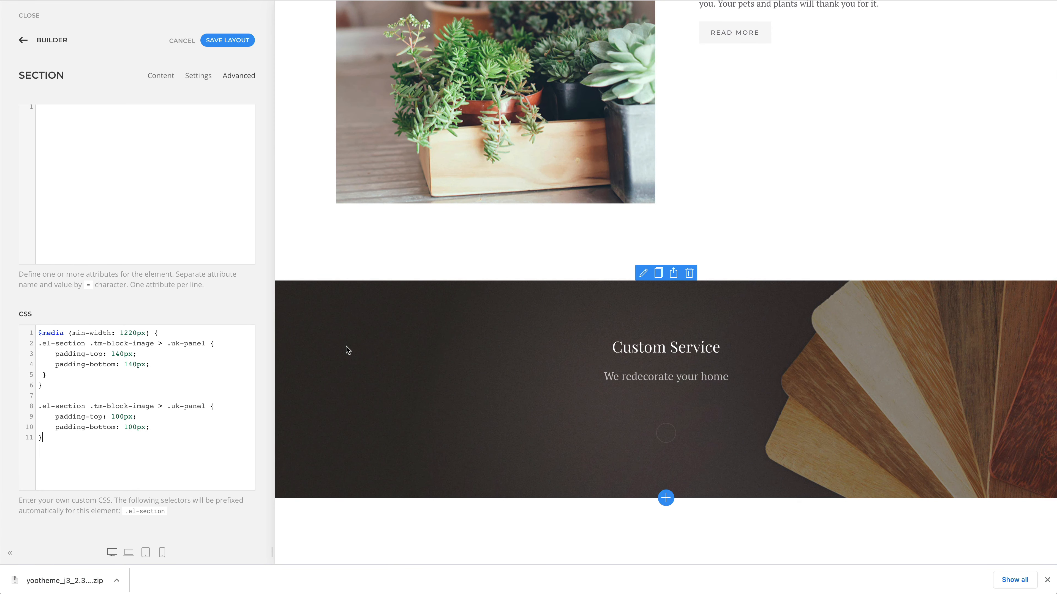
{"action": "left_click", "coordinate": [47, 40]}
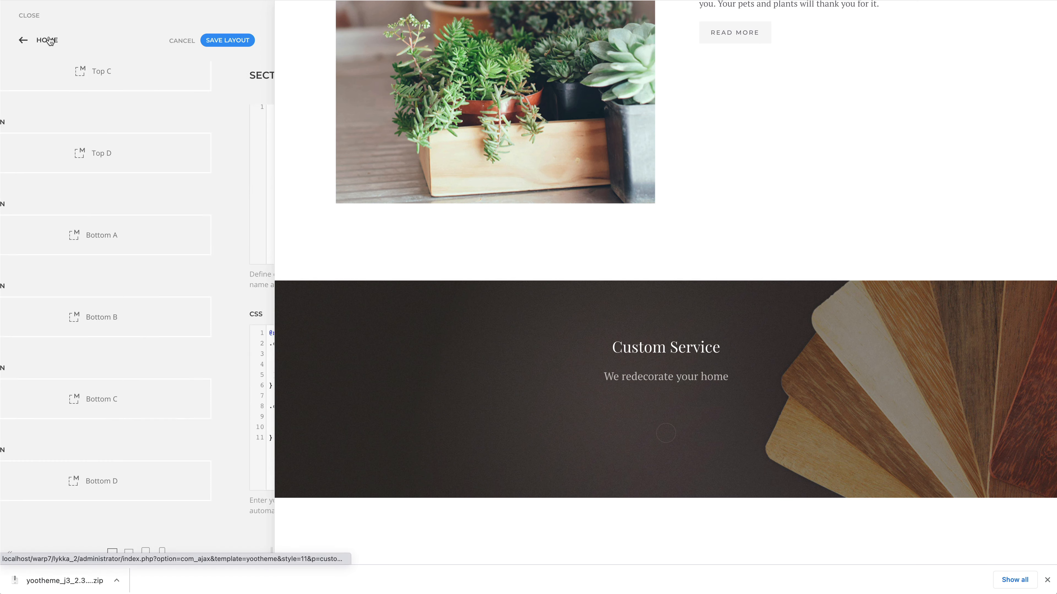
{"action": "scroll", "coordinate": [86, 192], "scroll_direction": "up", "scroll_amount": 2}
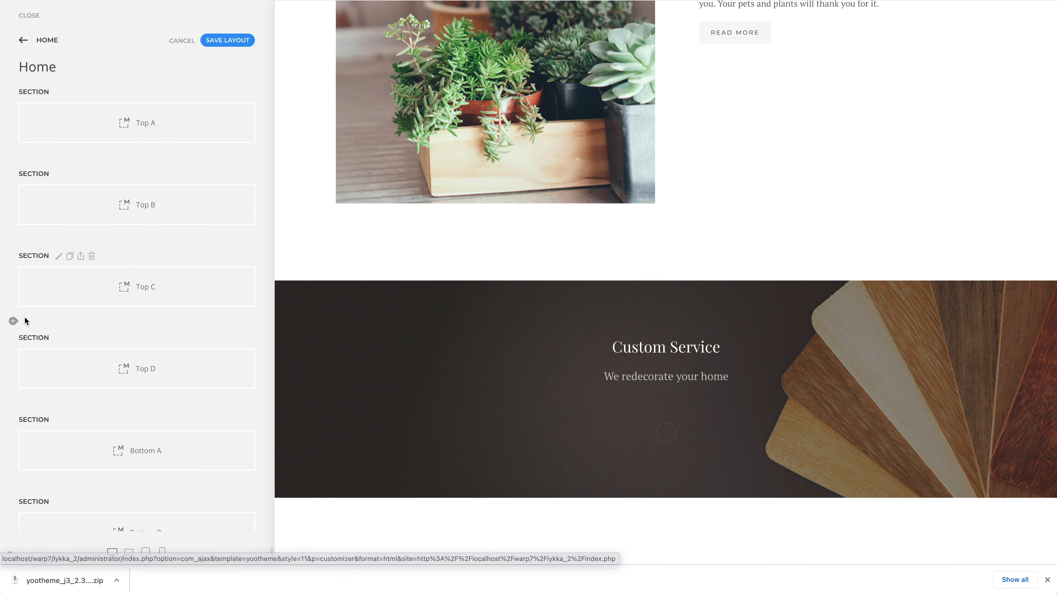
{"action": "left_click", "coordinate": [13, 320]}
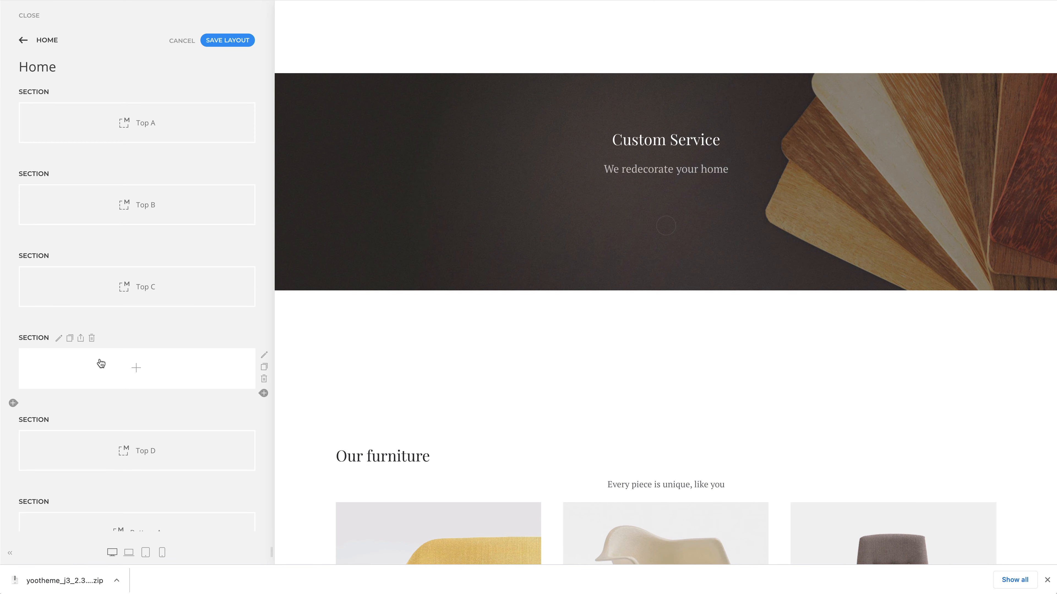
- Set the new empty section's background image to home_decorate.jpg from the yootheme folder
{"action": "left_click", "coordinate": [57, 338]}
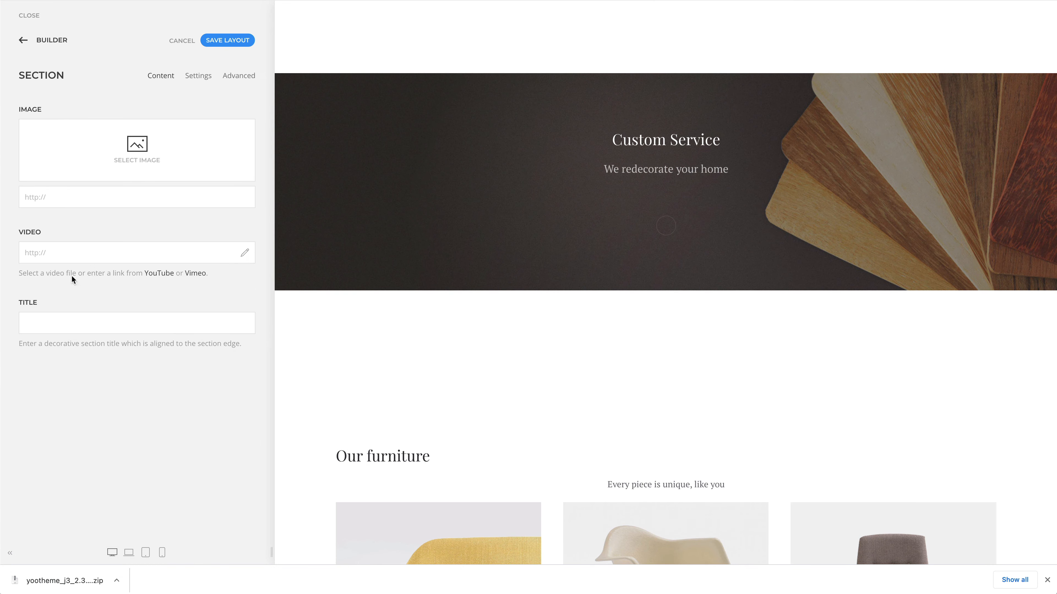
{"action": "left_click", "coordinate": [101, 150]}
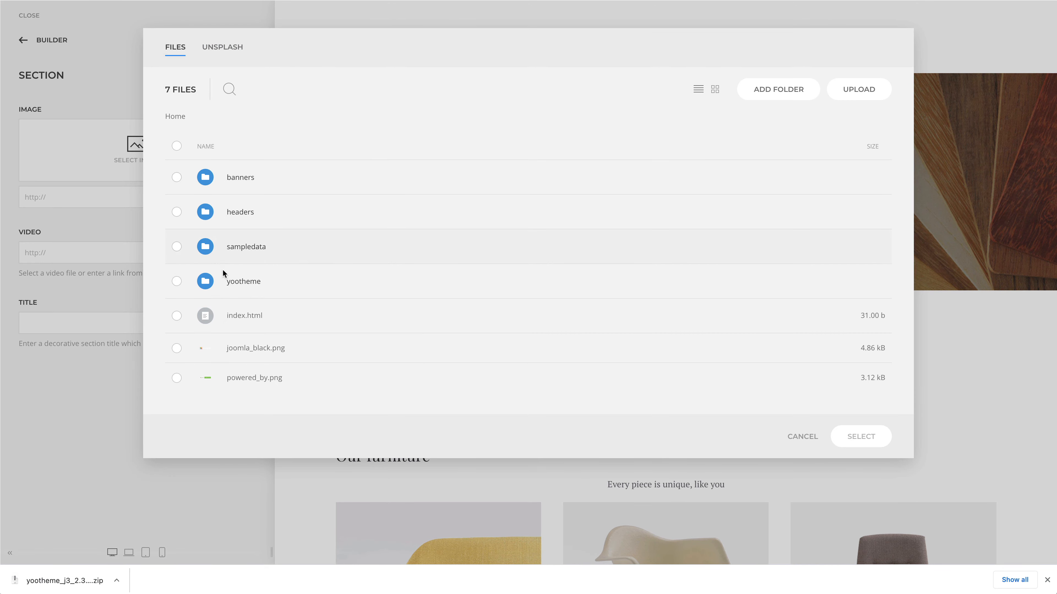
{"action": "left_click", "coordinate": [244, 282]}
{"action": "scroll", "coordinate": [391, 274], "scroll_direction": "down", "scroll_amount": 10}
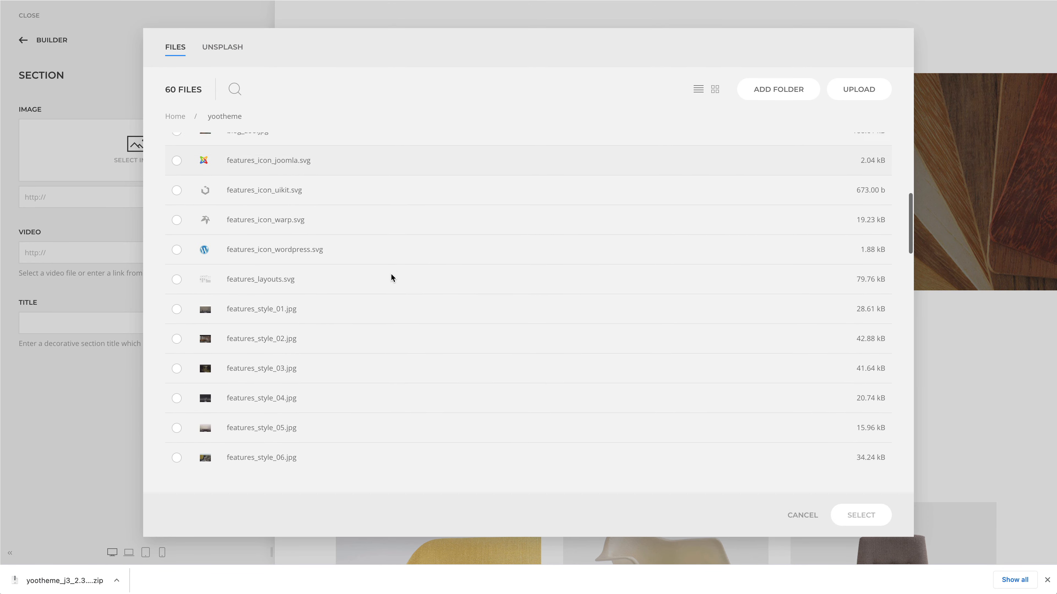
{"action": "scroll", "coordinate": [391, 275], "scroll_direction": "down", "scroll_amount": 1}
{"action": "left_click", "coordinate": [397, 362]}
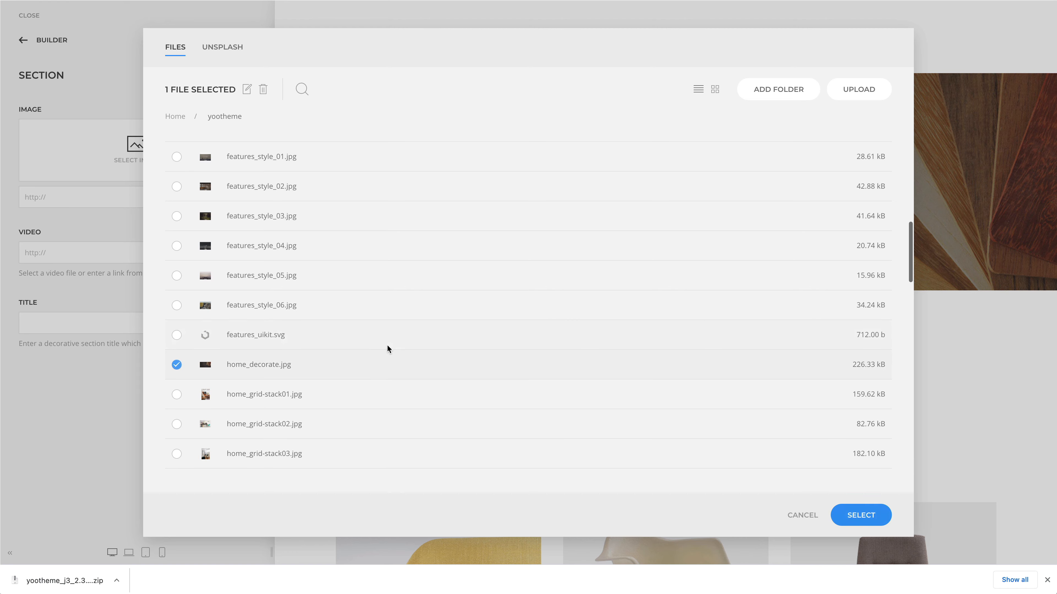
{"action": "left_click", "coordinate": [852, 512]}
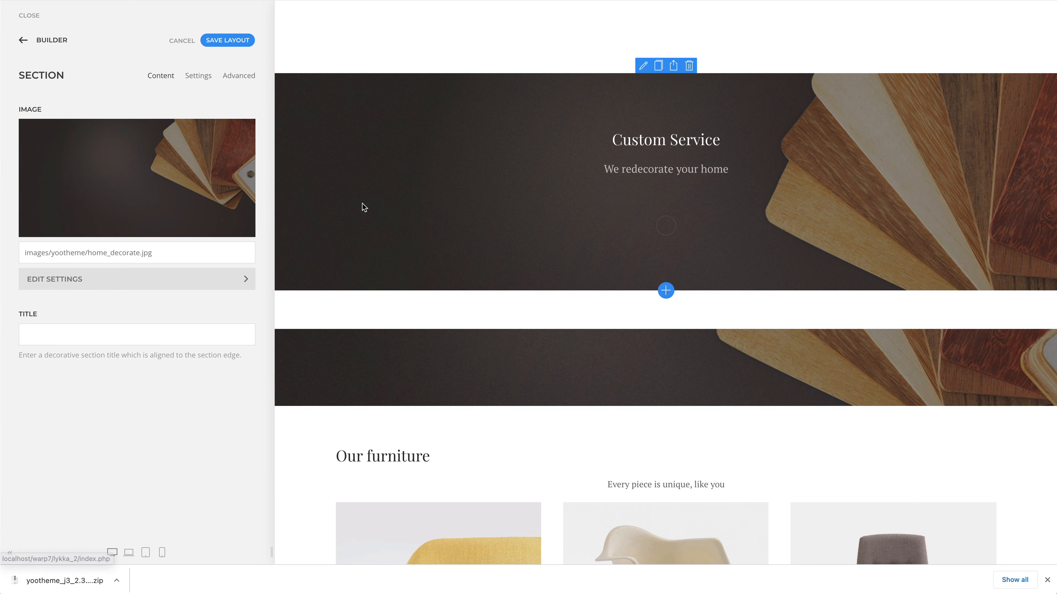
- Set the new section's padding to Large and return to the builder overview
{"action": "left_click", "coordinate": [207, 80]}
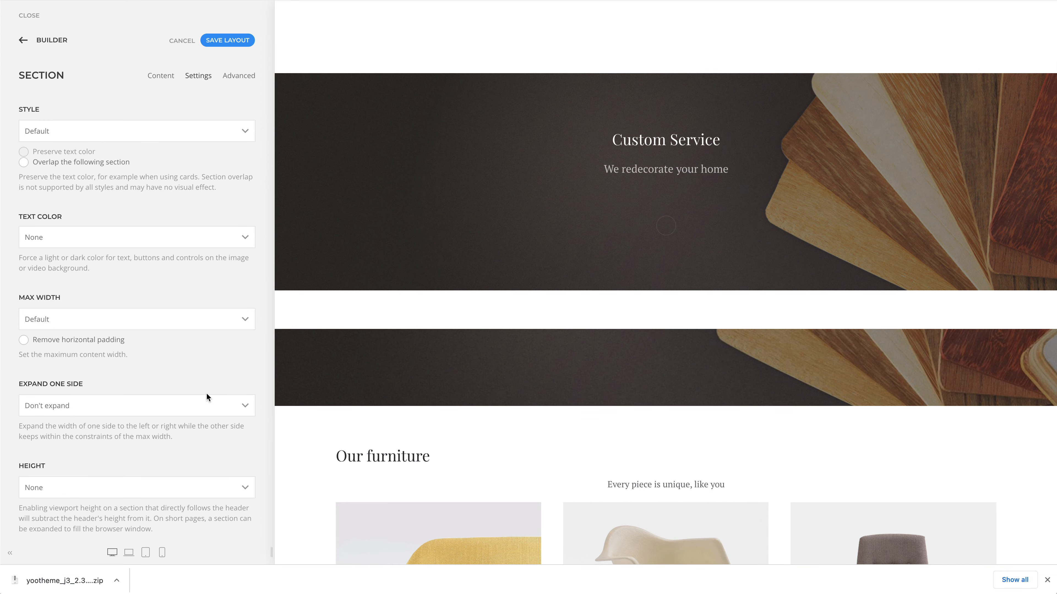
{"action": "scroll", "coordinate": [206, 397], "scroll_direction": "down", "scroll_amount": 7}
{"action": "left_click", "coordinate": [214, 389]}
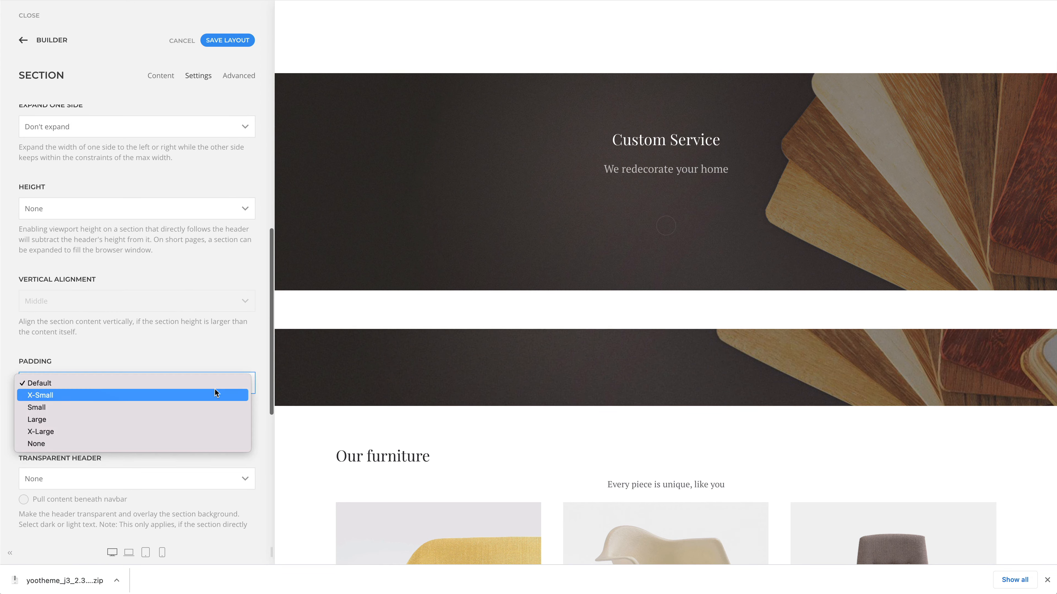
{"action": "left_click", "coordinate": [212, 420]}
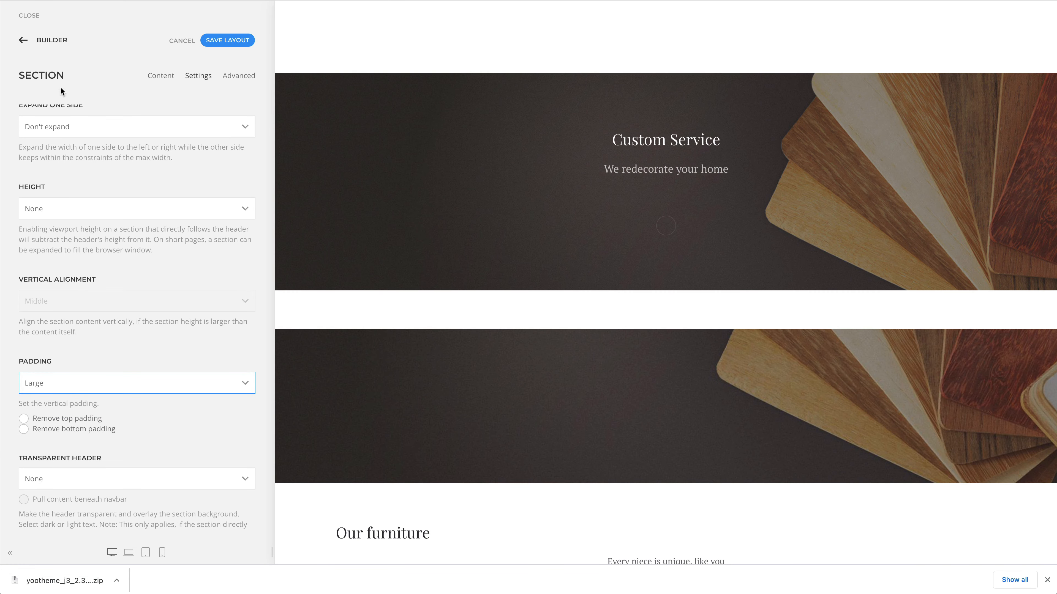
{"action": "left_click", "coordinate": [49, 40]}
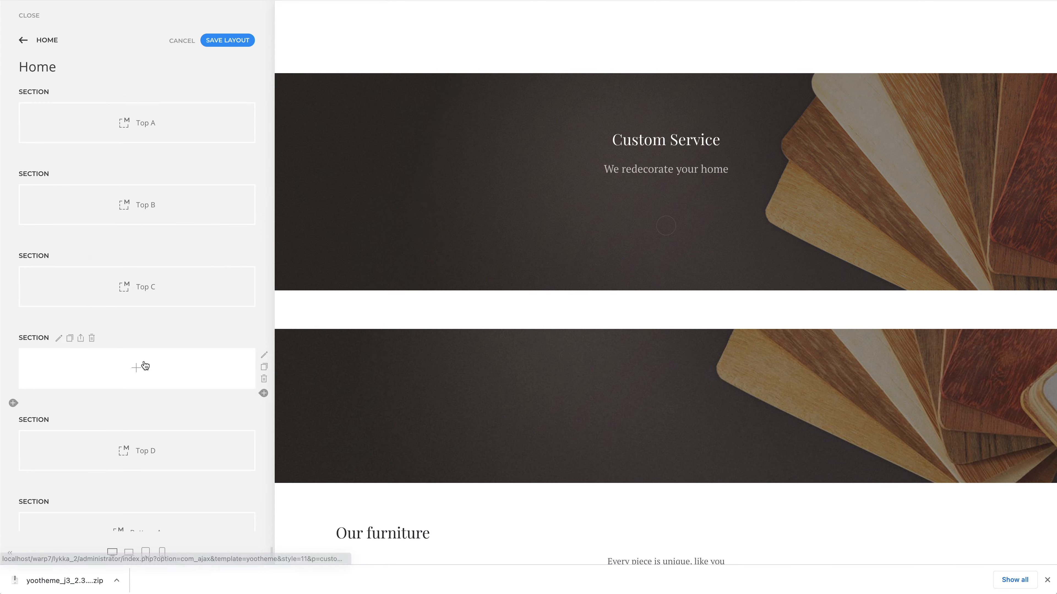
- Add a Headline, a Text and a Button element, in that order, to the new section below Top C
{"action": "left_click", "coordinate": [144, 366]}
{"action": "left_click", "coordinate": [548, 178]}
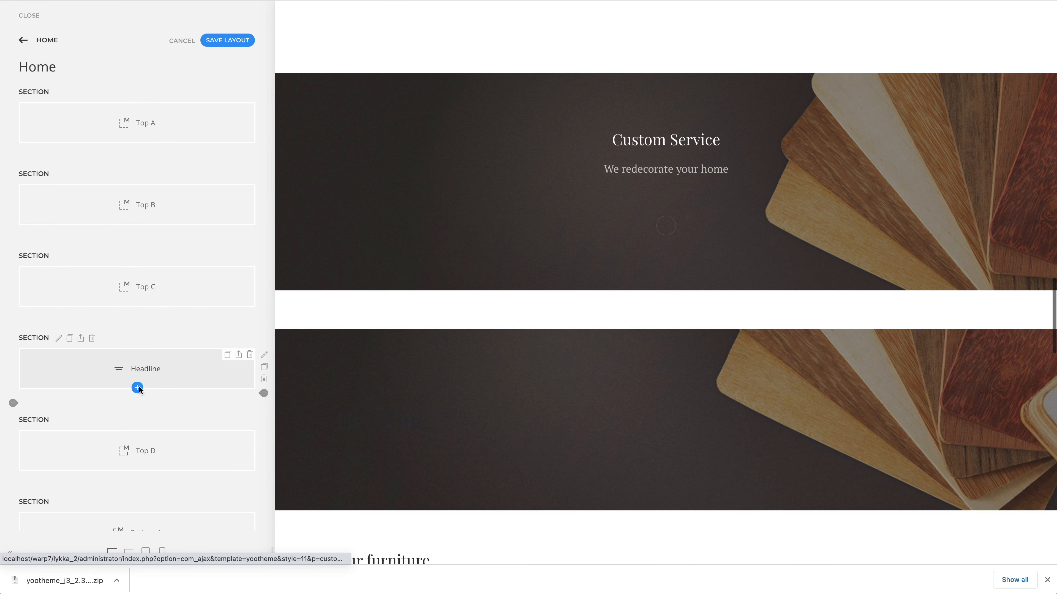
{"action": "left_click", "coordinate": [138, 387]}
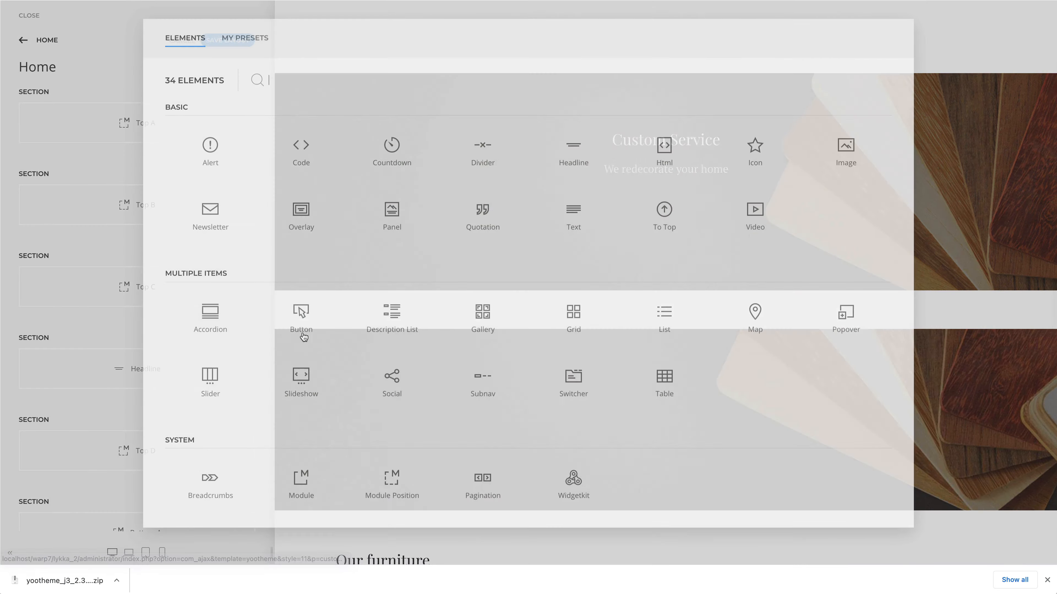
{"action": "left_click", "coordinate": [571, 238]}
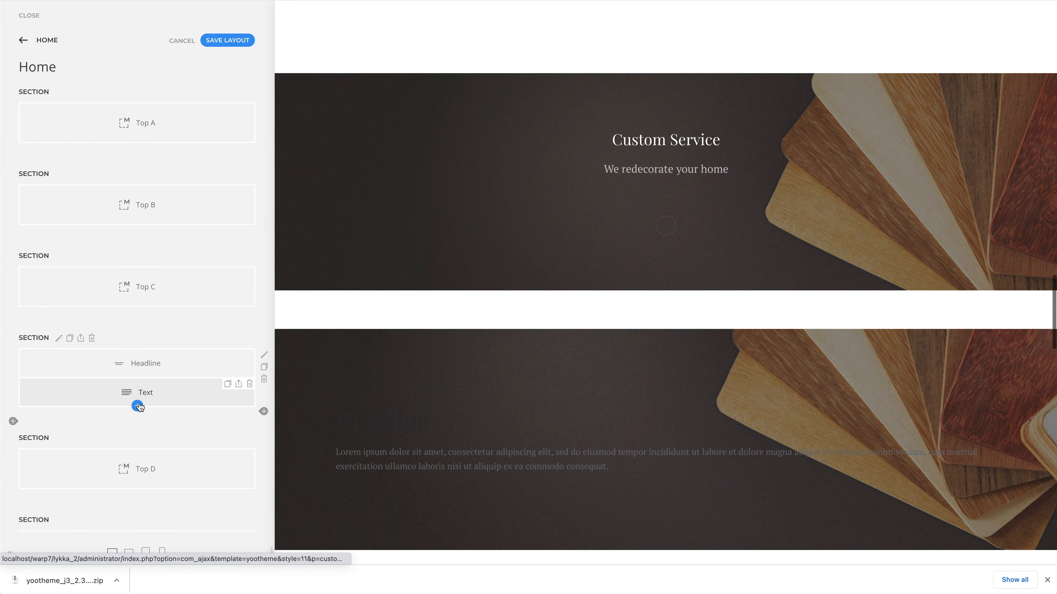
{"action": "left_click", "coordinate": [139, 406]}
{"action": "left_click", "coordinate": [323, 310]}
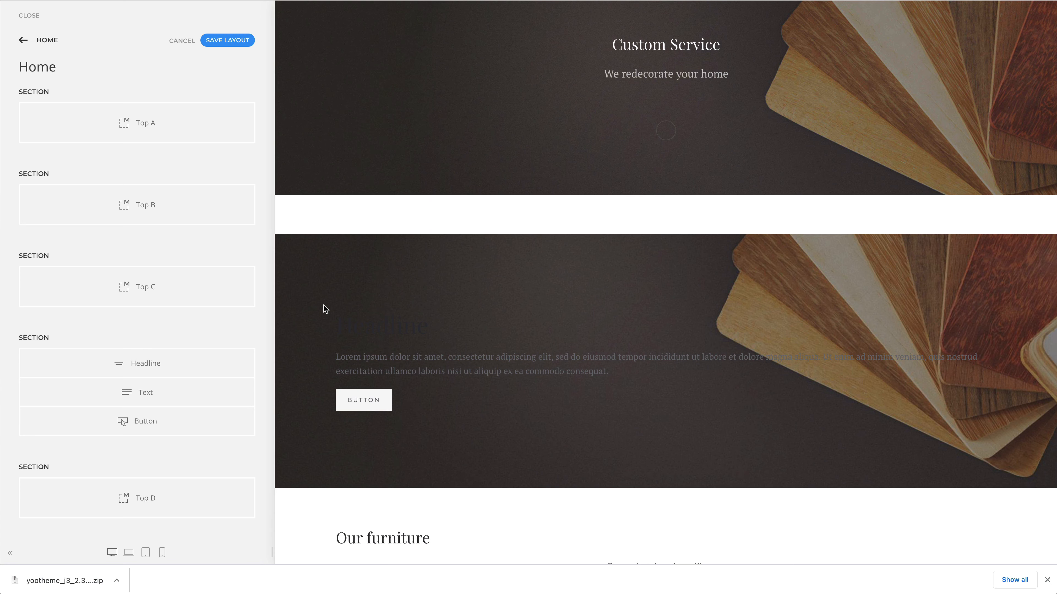
- Set the text color of the section with the Headline, Text and Button elements to Light and return to the builder overview
{"action": "left_click", "coordinate": [59, 338]}
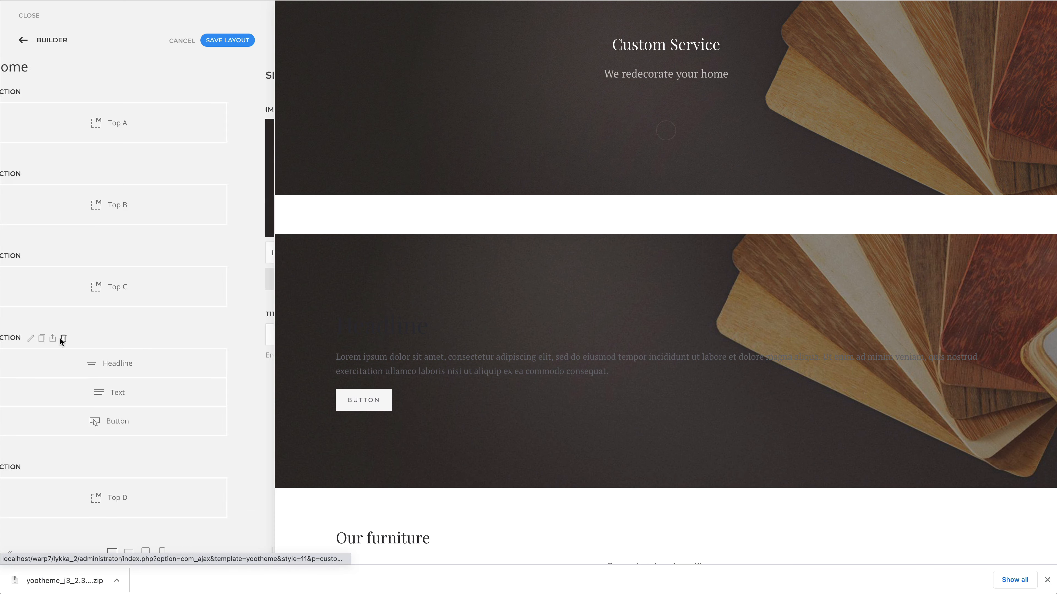
{"action": "left_click", "coordinate": [198, 78]}
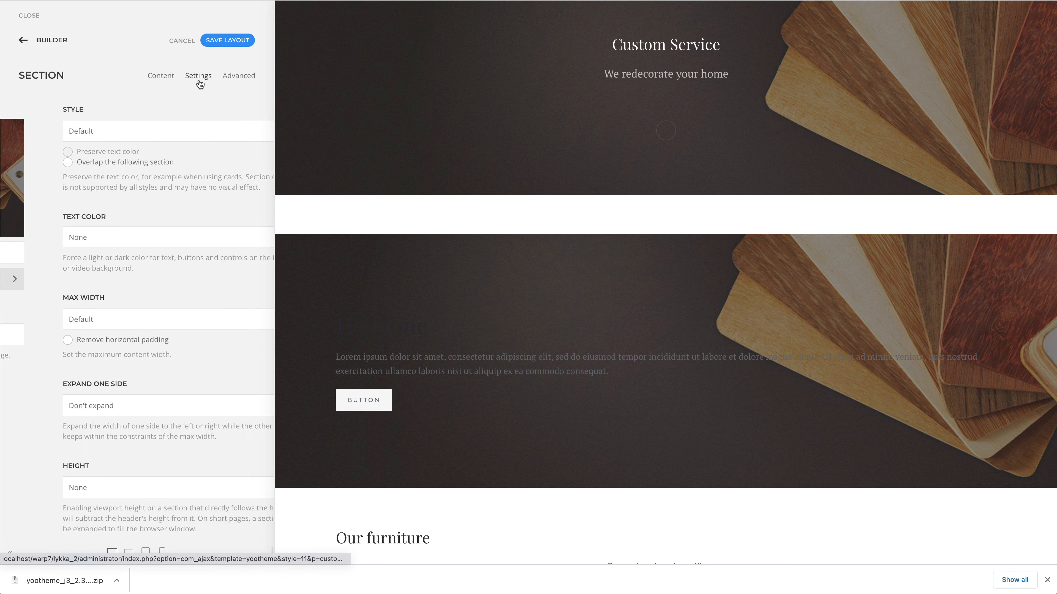
{"action": "left_click", "coordinate": [199, 237]}
{"action": "left_click", "coordinate": [199, 248]}
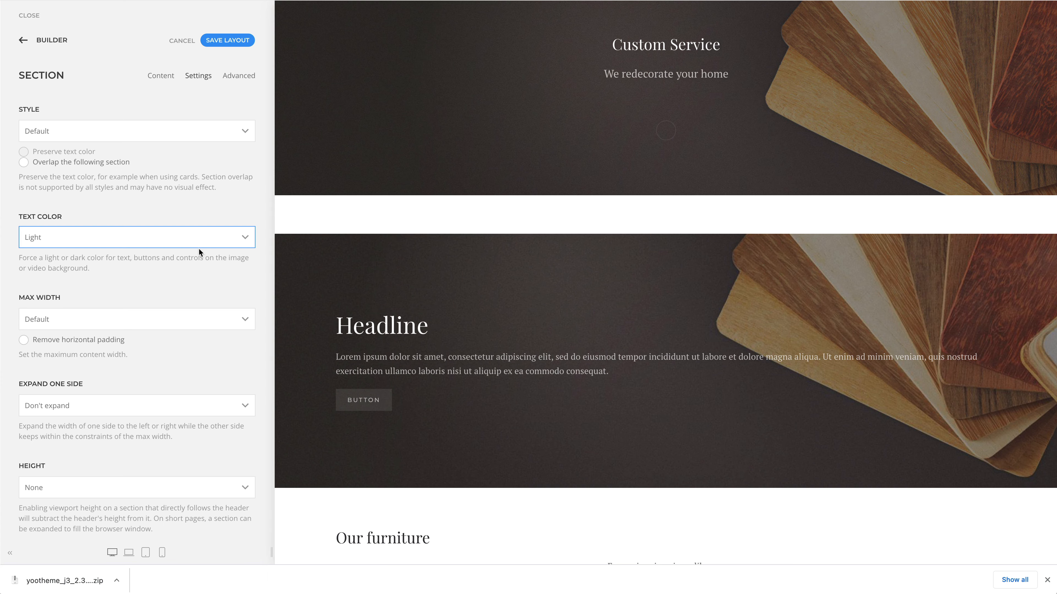
{"action": "left_click", "coordinate": [47, 42]}
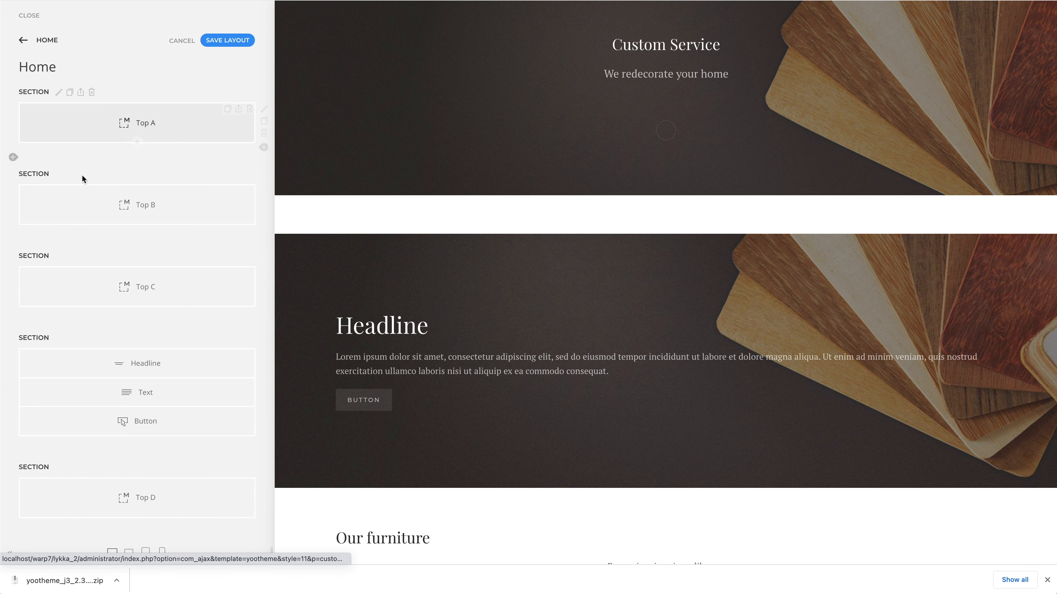
- Copy the "Custom Service" title from the page preview into the new Headline element's content and open the element's settings
{"action": "left_click", "coordinate": [116, 363]}
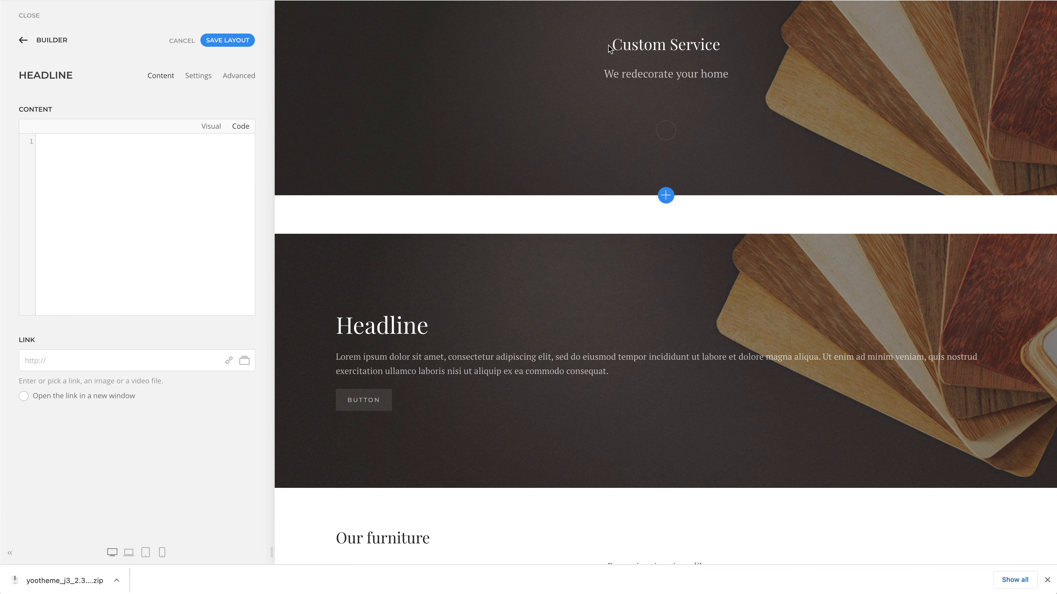
{"action": "left_click_drag", "start_coordinate": [607, 42], "coordinate": [797, 42]}
{"action": "key", "text": "ctrl+c"}
{"action": "left_click", "coordinate": [72, 162]}
{"action": "key", "text": "ctrl+v"}
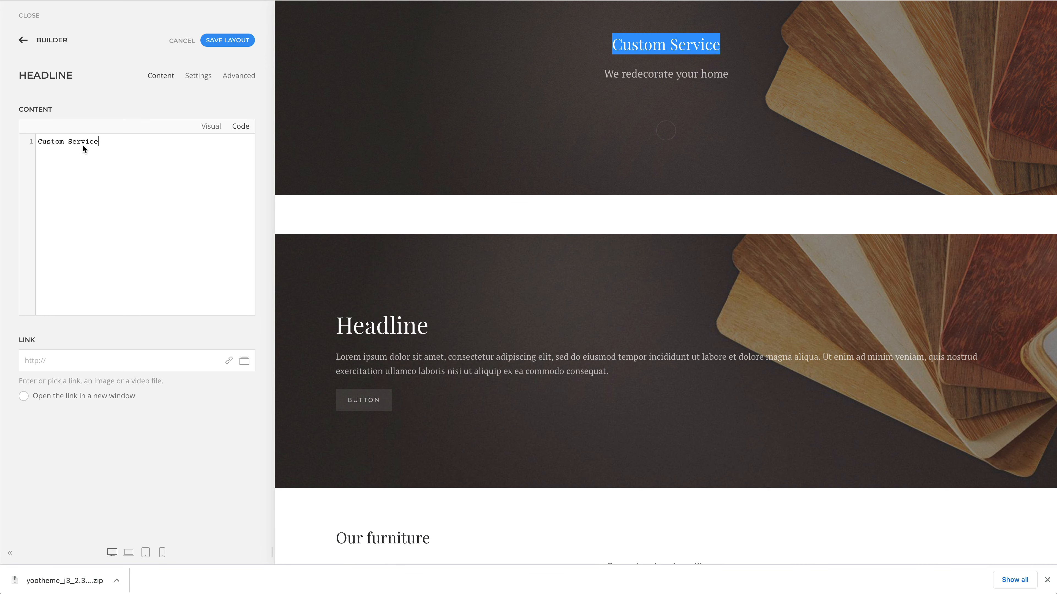
{"action": "left_click", "coordinate": [199, 77]}
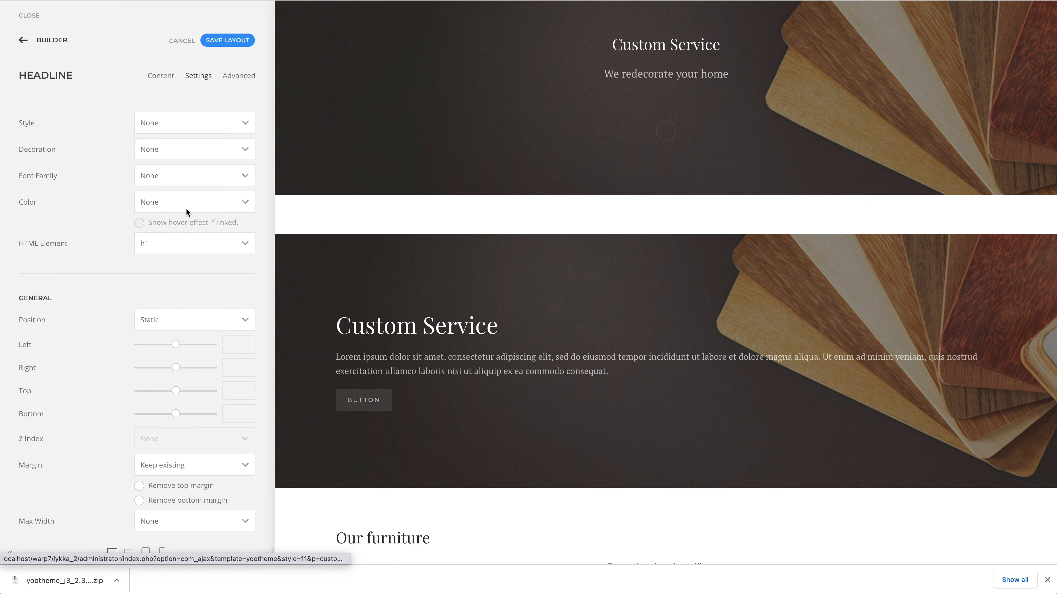
- Set the Headline element's text alignment to Center and return to the builder overview
{"action": "scroll", "coordinate": [186, 208], "scroll_direction": "down", "scroll_amount": 6}
{"action": "left_click", "coordinate": [184, 399]}
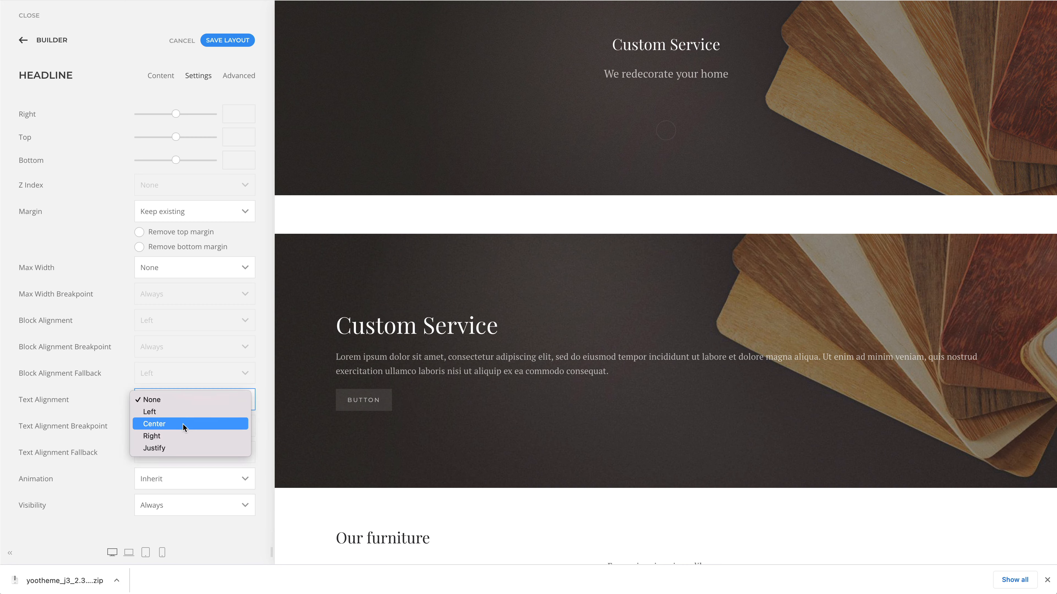
{"action": "left_click", "coordinate": [178, 418]}
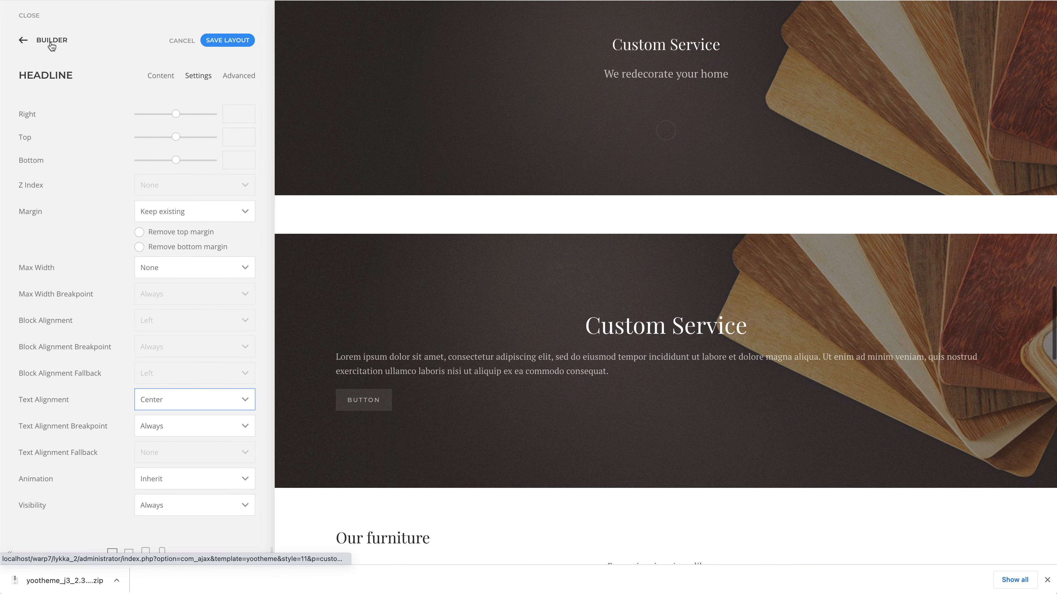
{"action": "left_click", "coordinate": [50, 41]}
- Copy "We redecorate your home" from the old Custom Service section in the preview into the Text element's content
{"action": "left_click", "coordinate": [129, 392]}
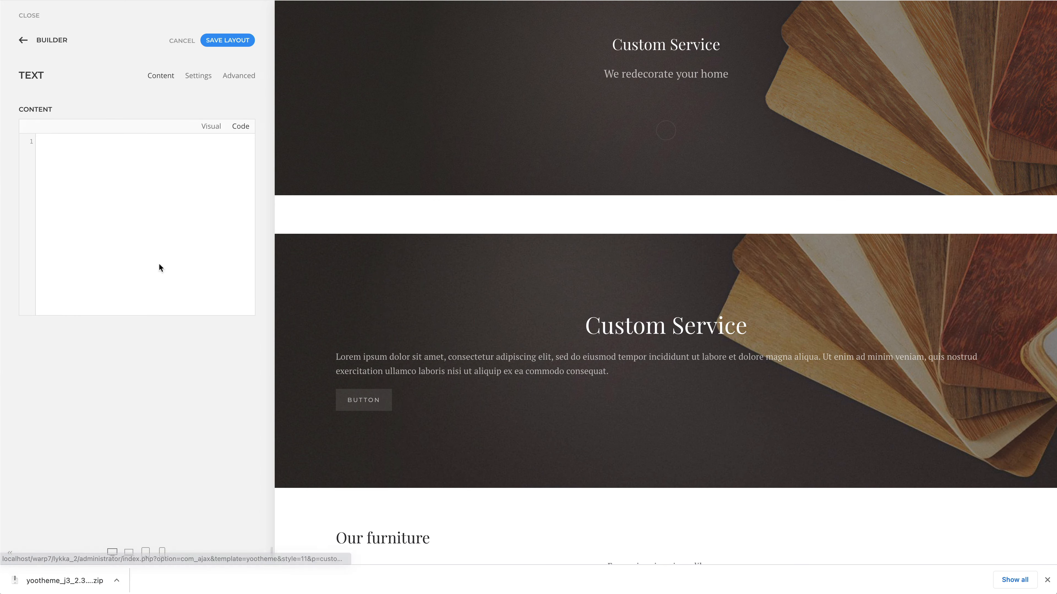
{"action": "triple_click", "coordinate": [631, 73]}
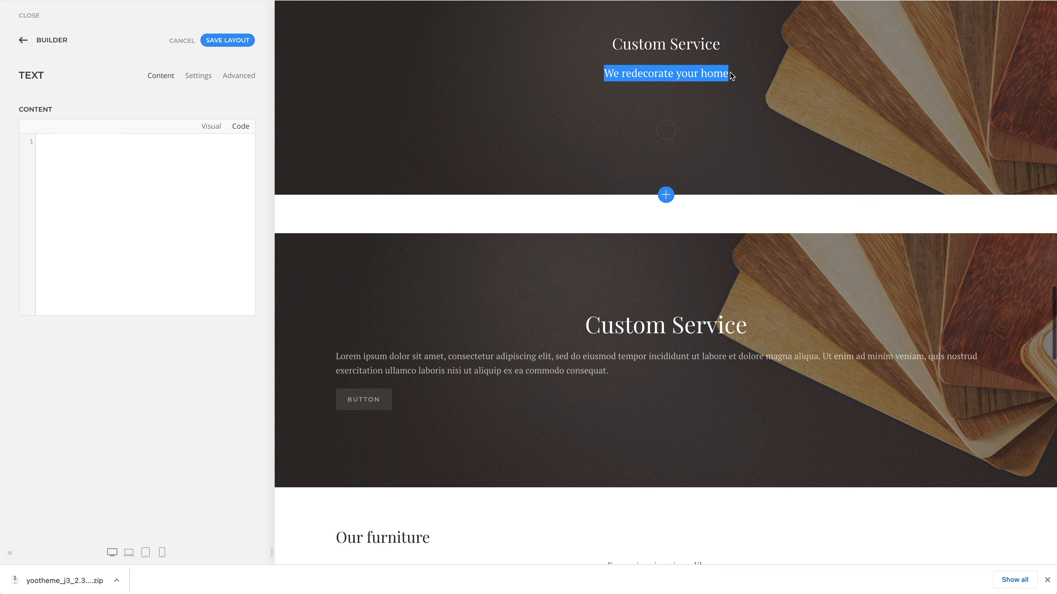
{"action": "key", "text": "ctrl+v"}
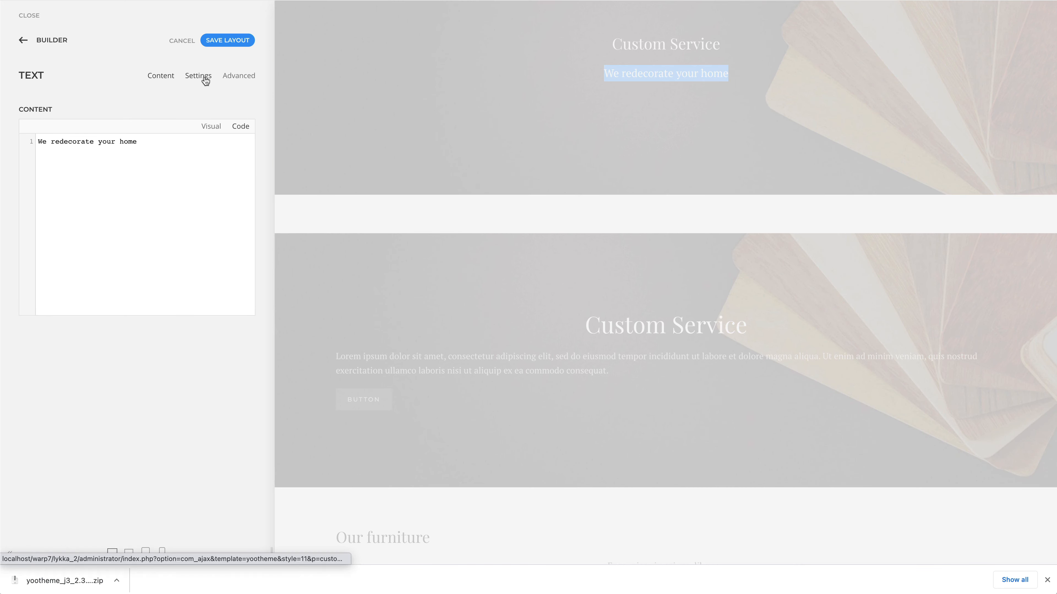
- Set the Text element's text alignment to Center and return to the builder overview
{"action": "left_click", "coordinate": [199, 76]}
{"action": "scroll", "coordinate": [199, 111], "scroll_direction": "down", "scroll_amount": 1}
{"action": "scroll", "coordinate": [196, 166], "scroll_direction": "down", "scroll_amount": 5}
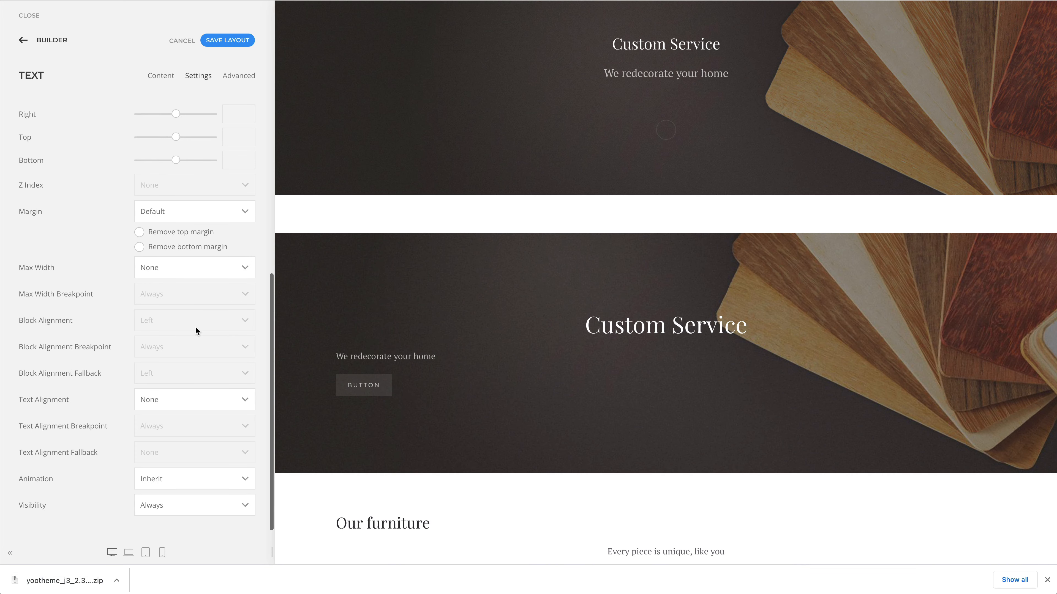
{"action": "left_click", "coordinate": [200, 398]}
{"action": "left_click", "coordinate": [203, 425]}
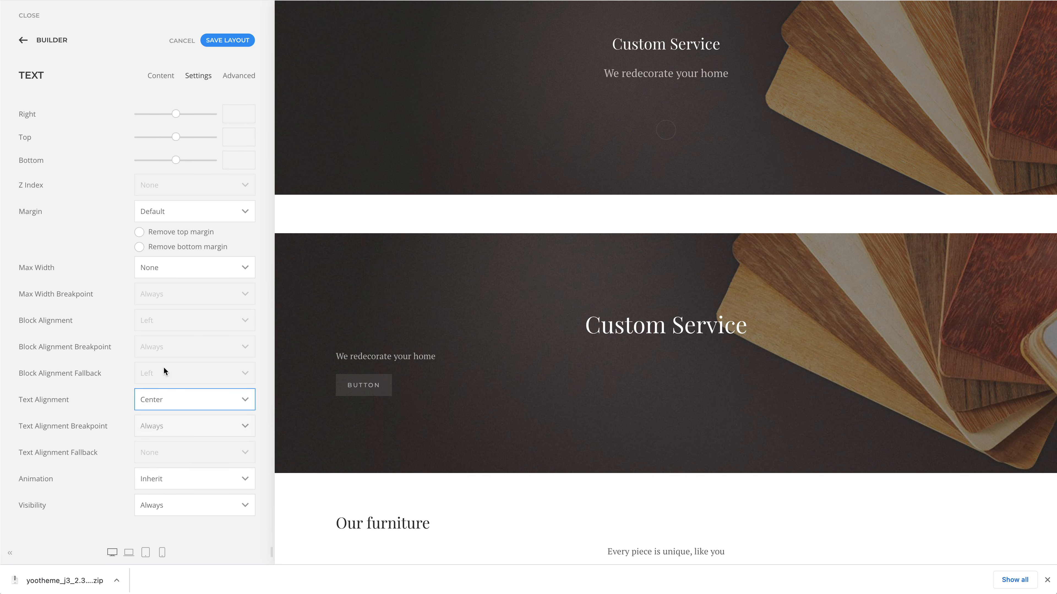
{"action": "left_click", "coordinate": [38, 47]}
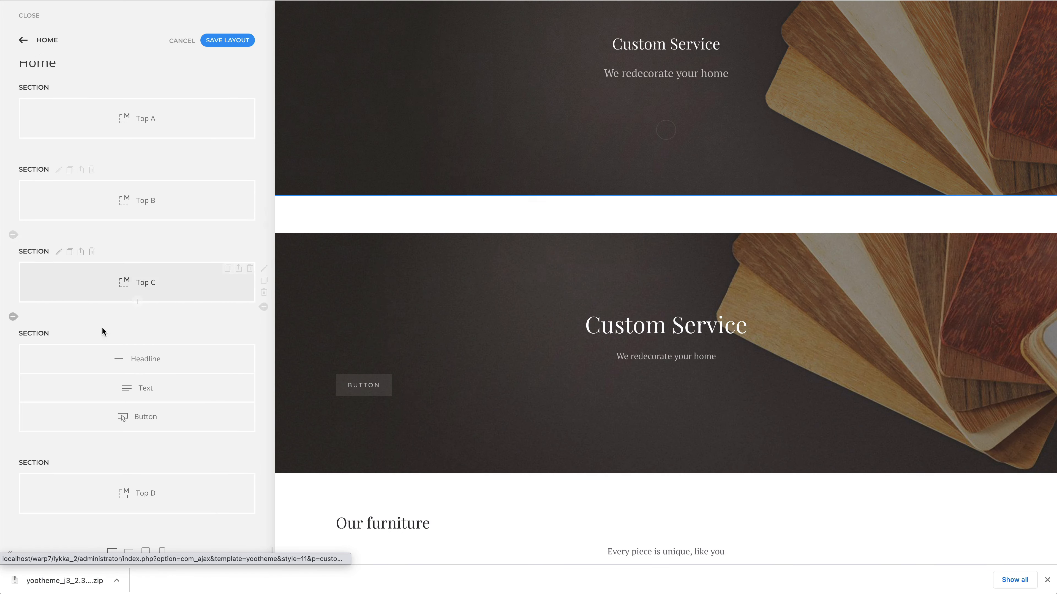
- Set the Button element's text alignment to Center and return to the builder overview
{"action": "left_click", "coordinate": [120, 416]}
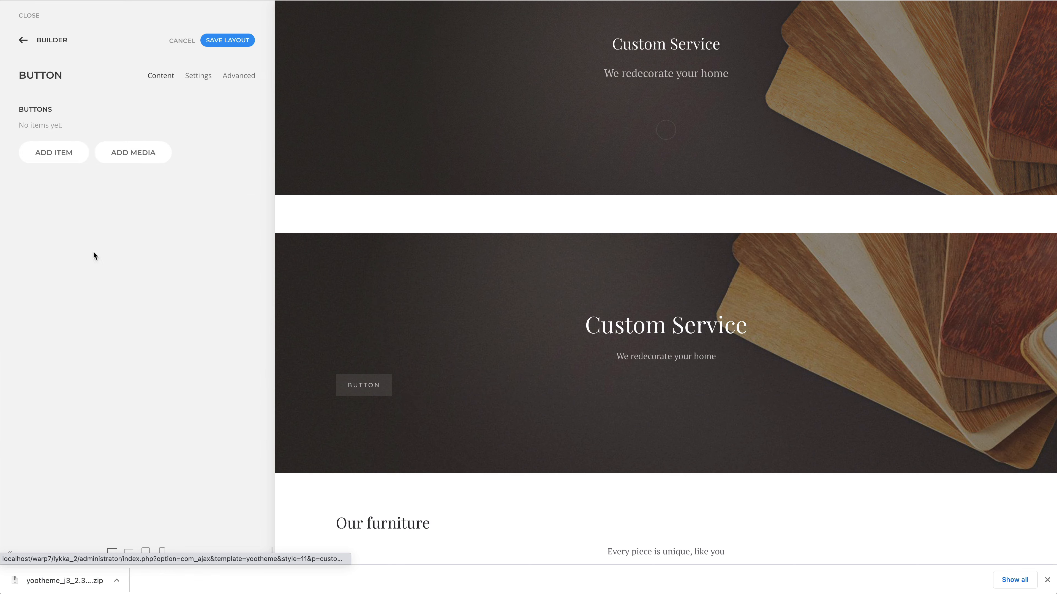
{"action": "left_click", "coordinate": [200, 79]}
{"action": "scroll", "coordinate": [185, 190], "scroll_direction": "down", "scroll_amount": 5}
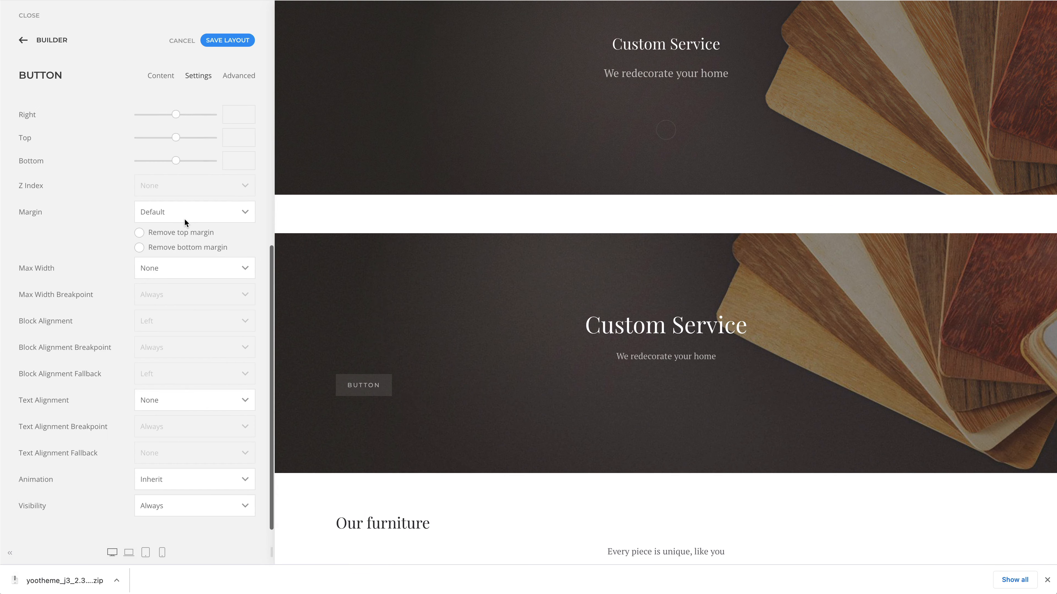
{"action": "left_click", "coordinate": [184, 399]}
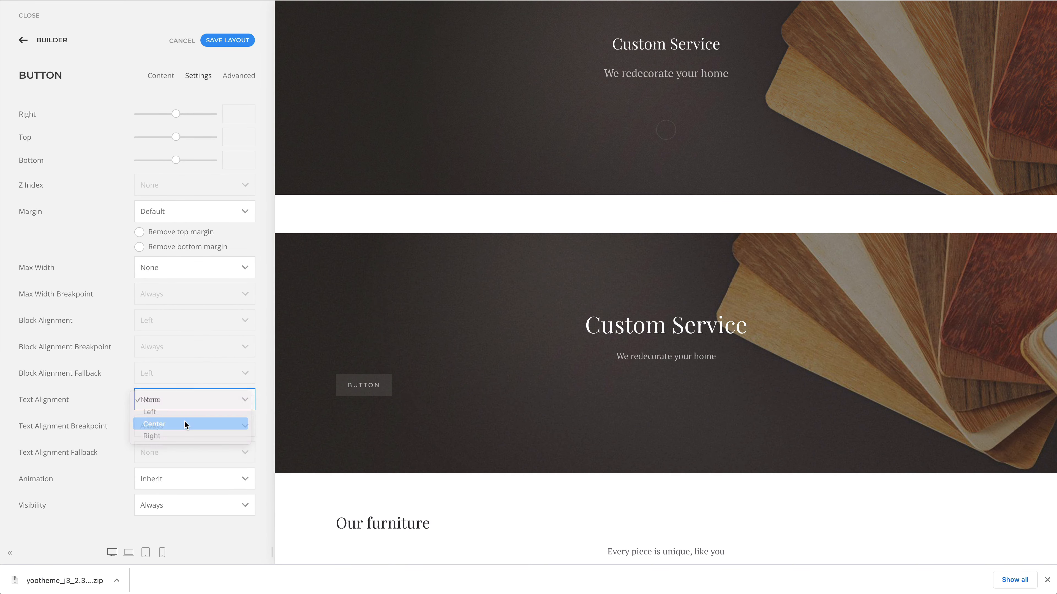
{"action": "left_click", "coordinate": [185, 421]}
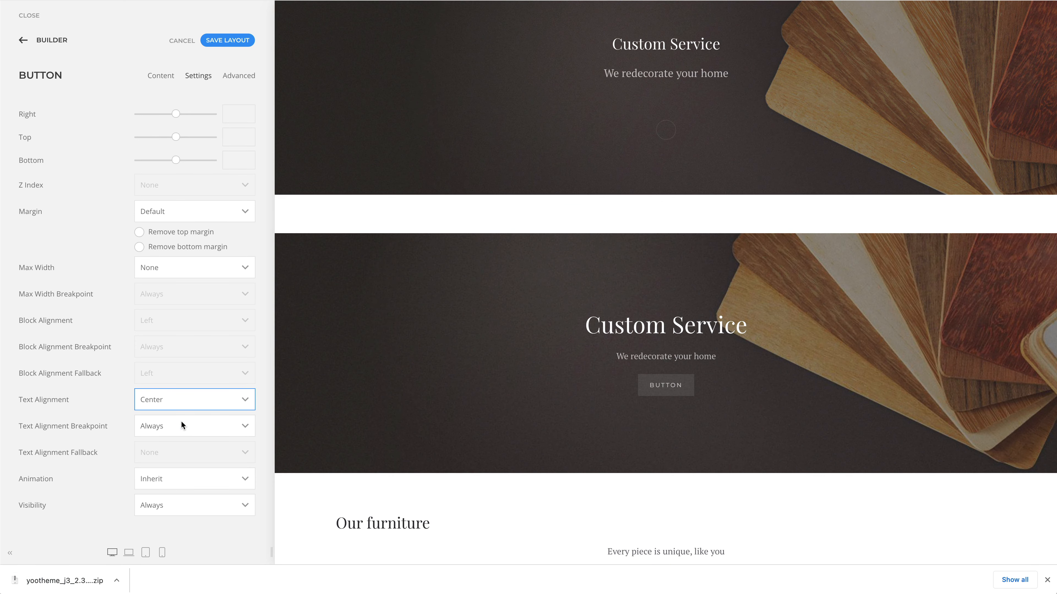
{"action": "scroll", "coordinate": [413, 391], "scroll_direction": "down", "scroll_amount": 3}
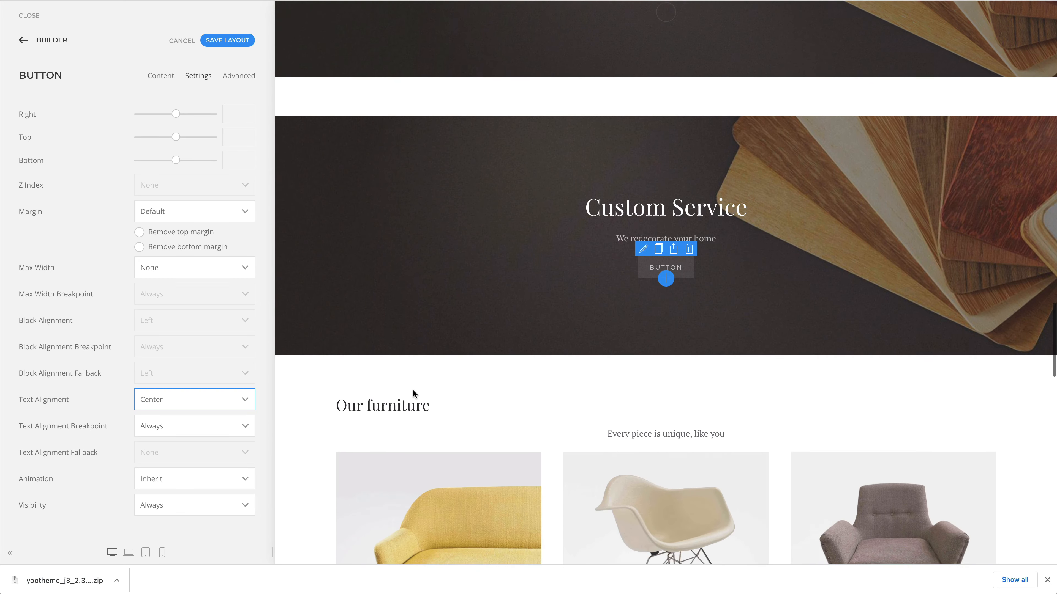
{"action": "scroll", "coordinate": [413, 390], "scroll_direction": "up", "scroll_amount": 3}
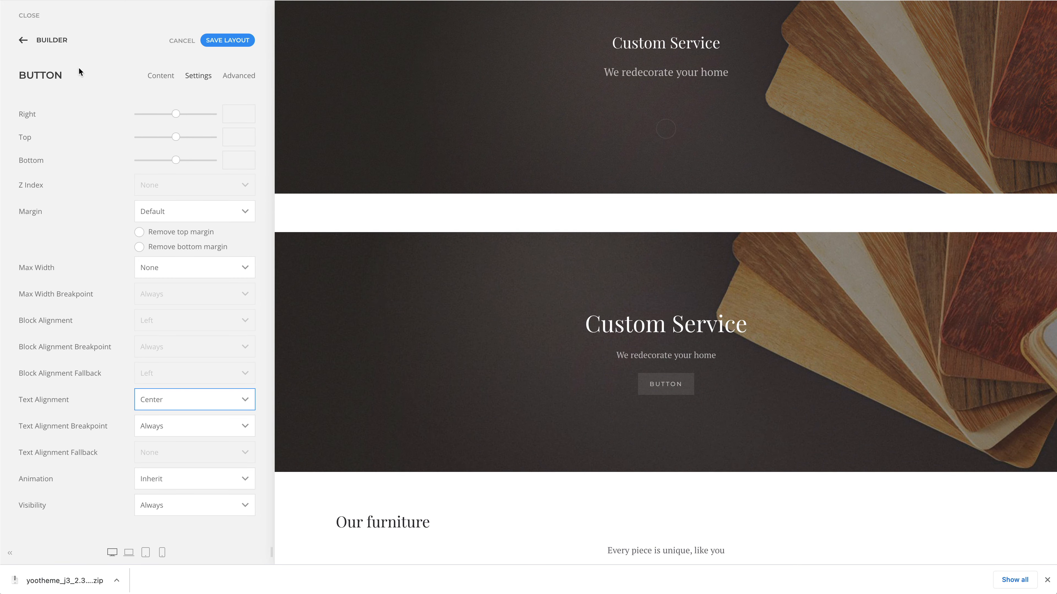
{"action": "left_click", "coordinate": [52, 41]}
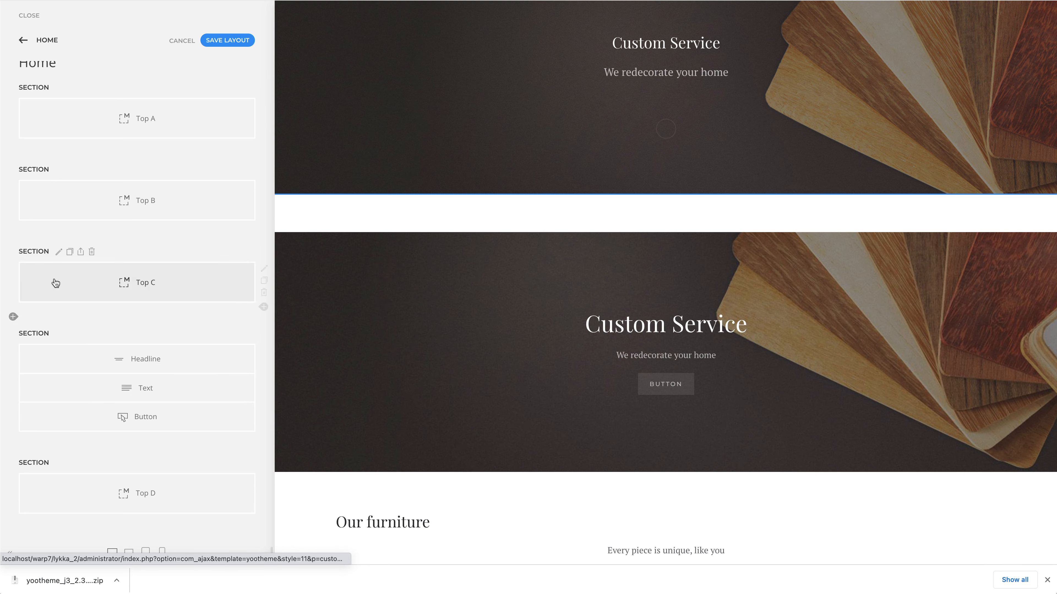
- Set the image effect to Parallax for the background image of the section with the Headline, Text and Button elements
{"action": "left_click", "coordinate": [59, 334]}
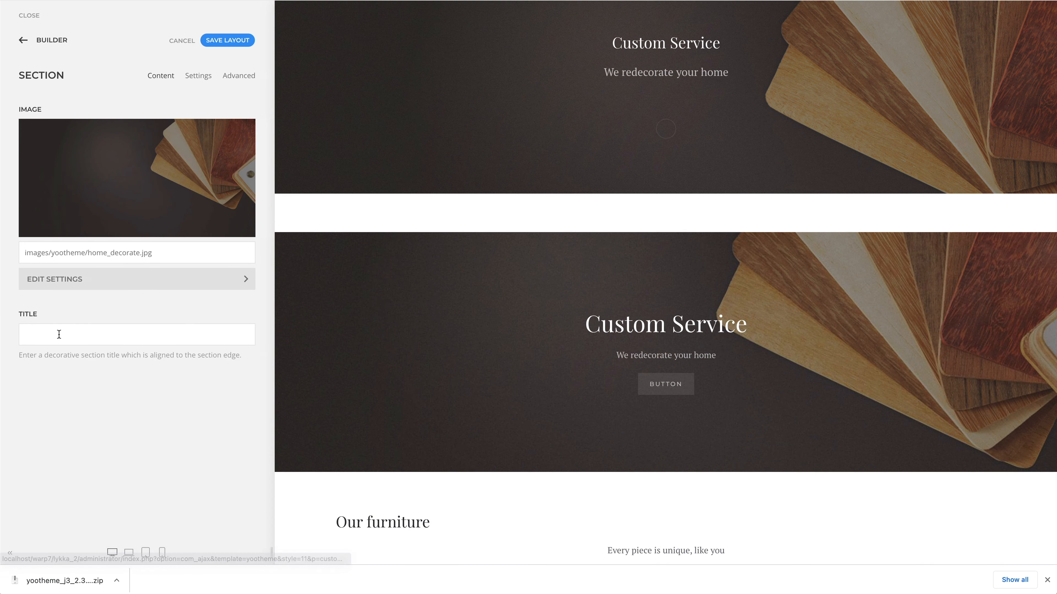
{"action": "left_click", "coordinate": [89, 282]}
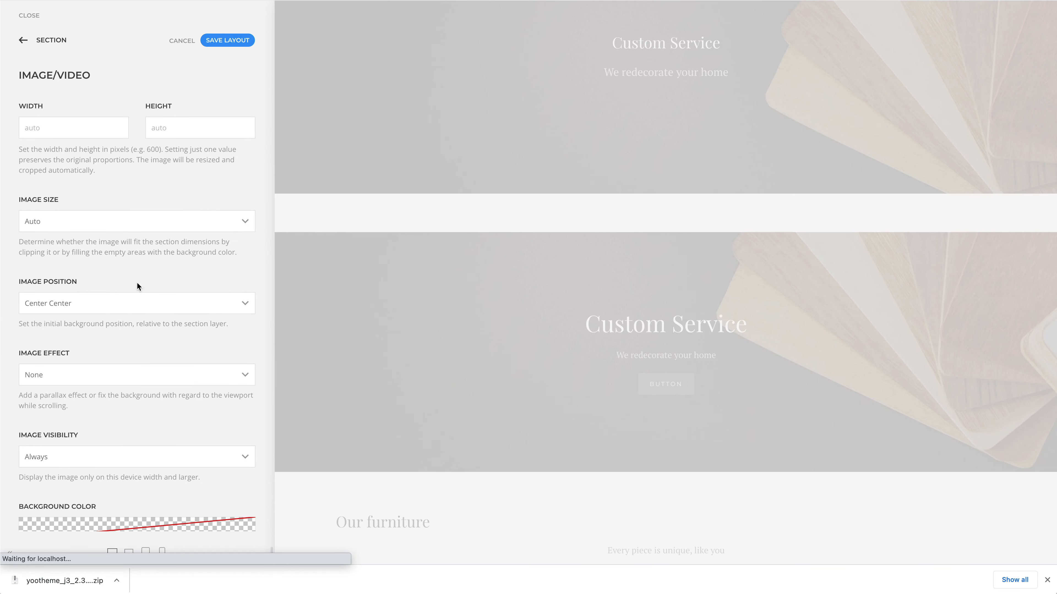
{"action": "scroll", "coordinate": [211, 287], "scroll_direction": "down", "scroll_amount": 4}
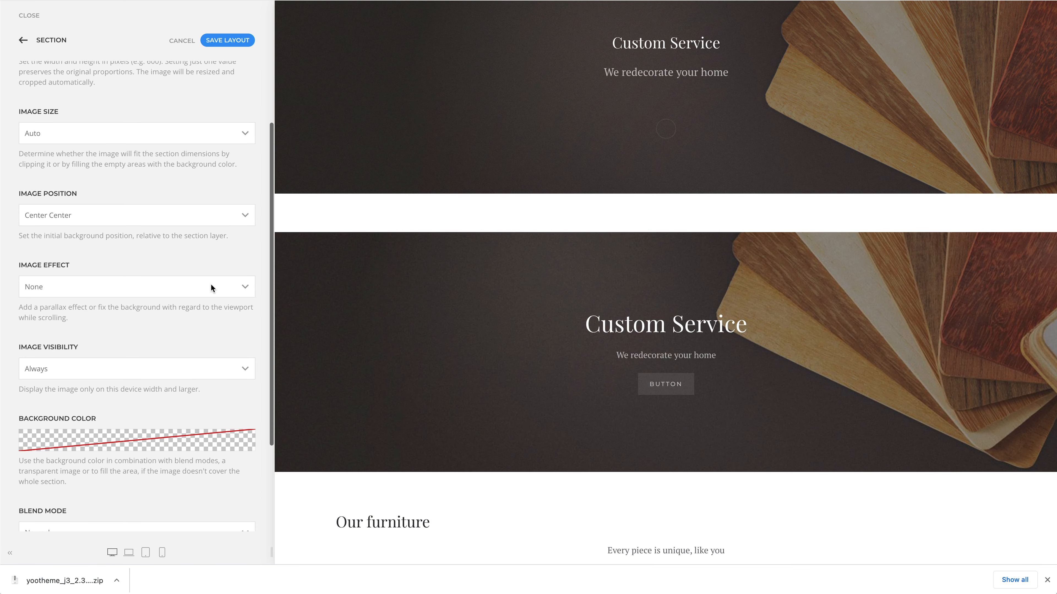
{"action": "left_click", "coordinate": [211, 286]}
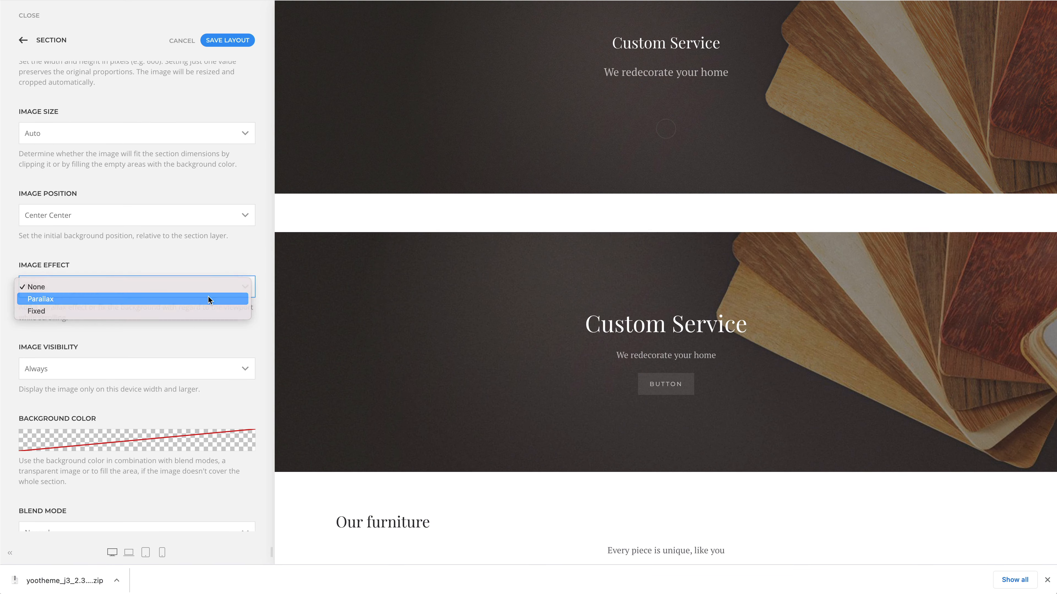
{"action": "left_click", "coordinate": [209, 297]}
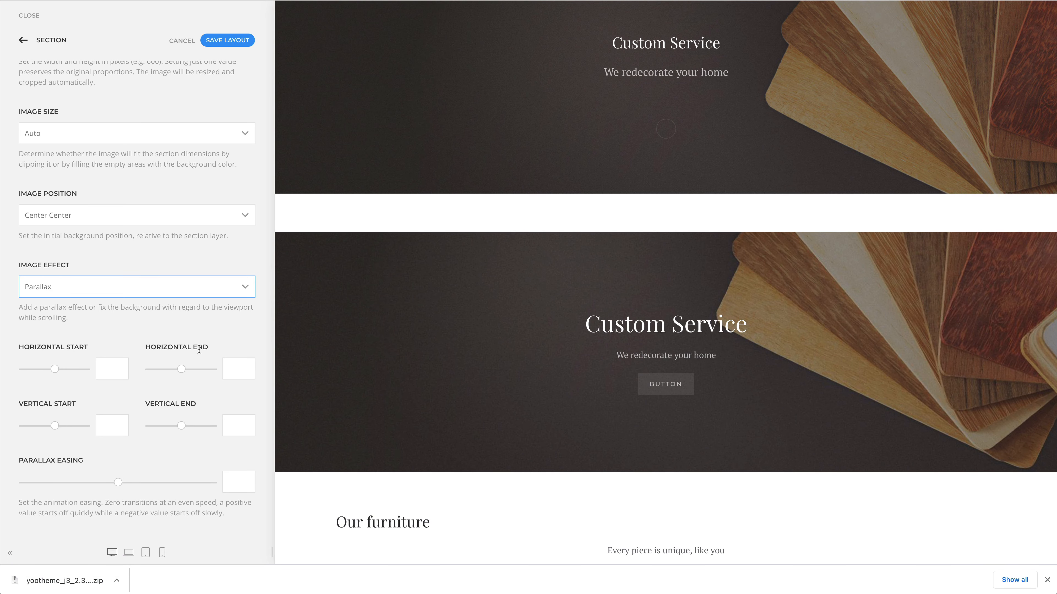
- Set the parallax vertical end to 340, check the effect in the preview and return to the builder overview
{"action": "left_click_drag", "start_coordinate": [182, 426], "coordinate": [199, 430]}
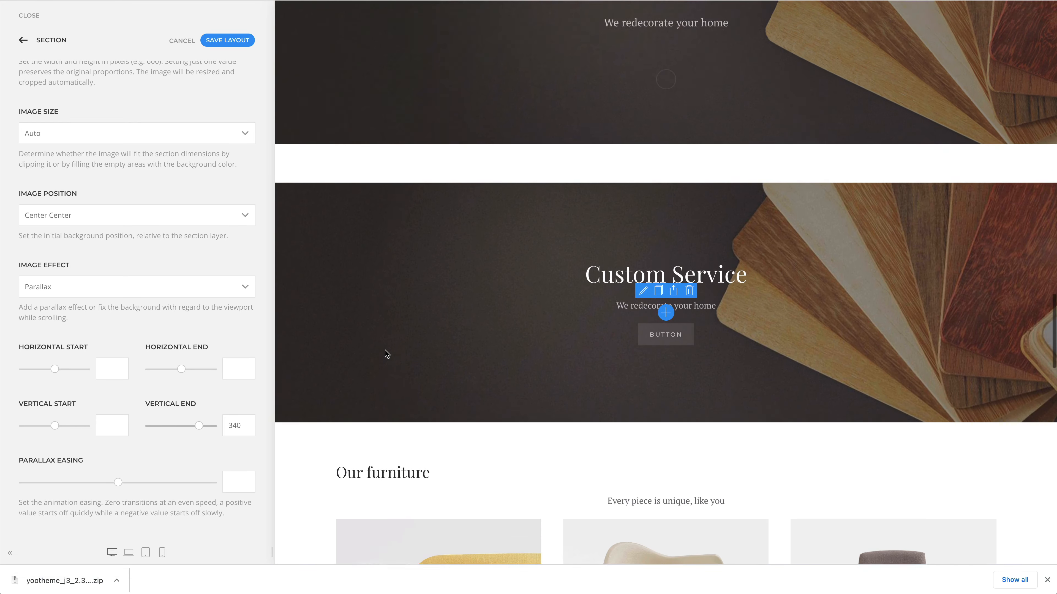
{"action": "scroll", "coordinate": [385, 350], "scroll_direction": "down", "scroll_amount": 5}
{"action": "scroll", "coordinate": [384, 350], "scroll_direction": "up", "scroll_amount": 6}
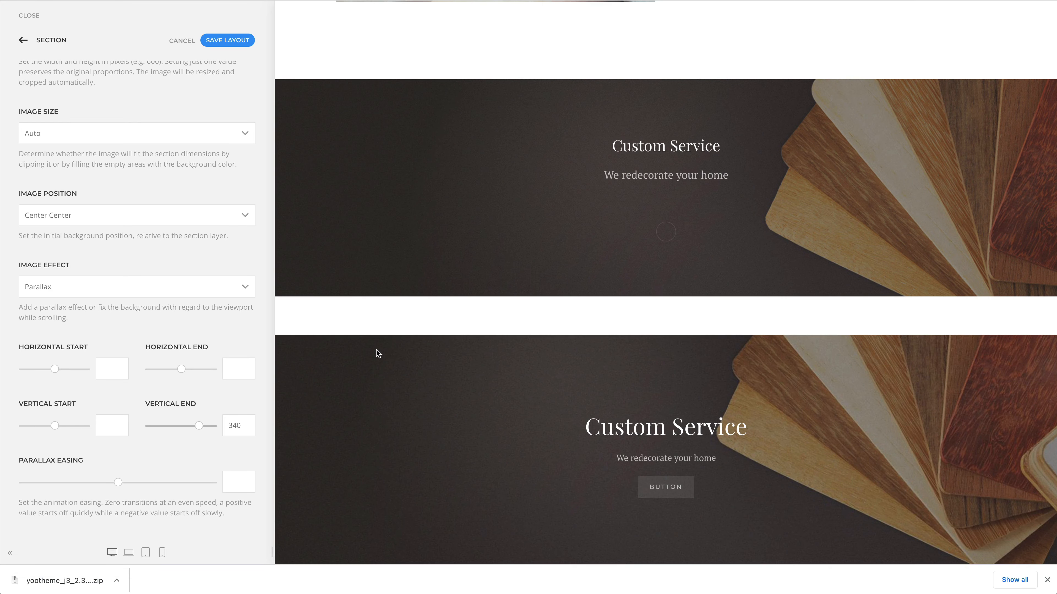
{"action": "left_click", "coordinate": [56, 44]}
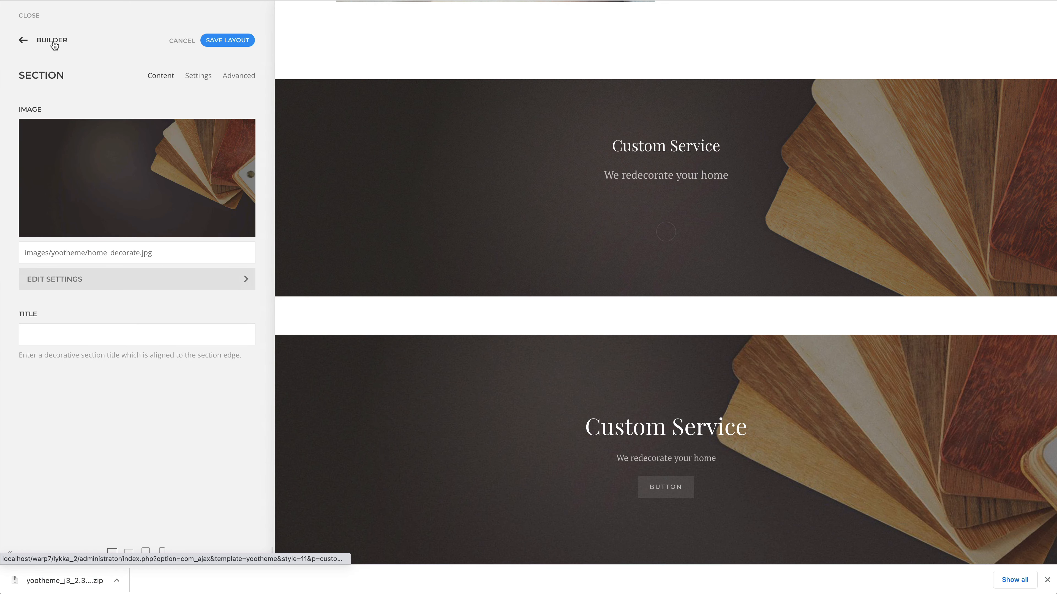
{"action": "left_click", "coordinate": [55, 45]}
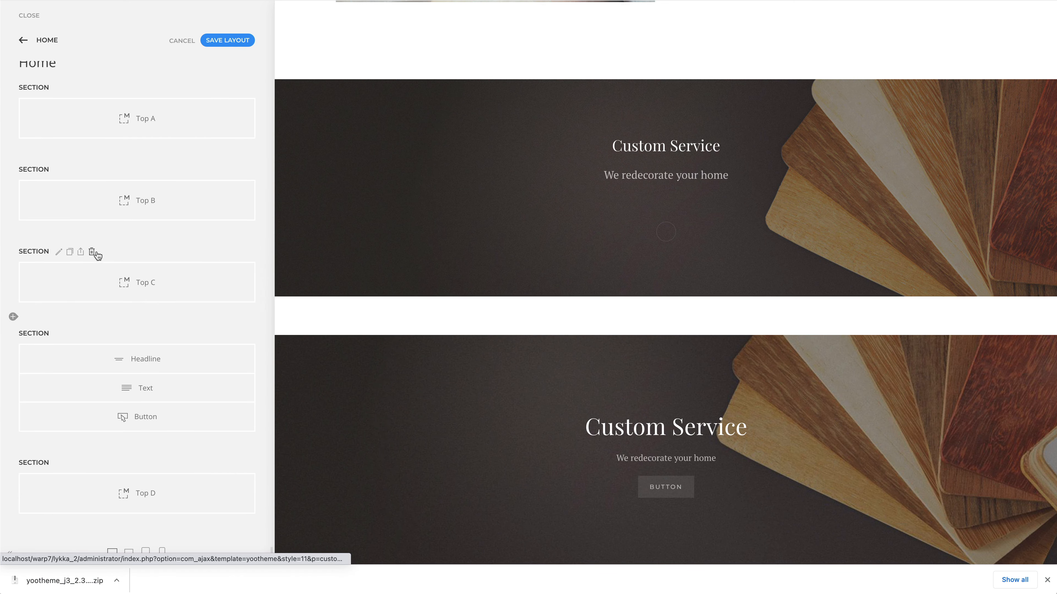
- Delete the Top C section, save the layout and review the whole home page in the preview
{"action": "left_click", "coordinate": [92, 252]}
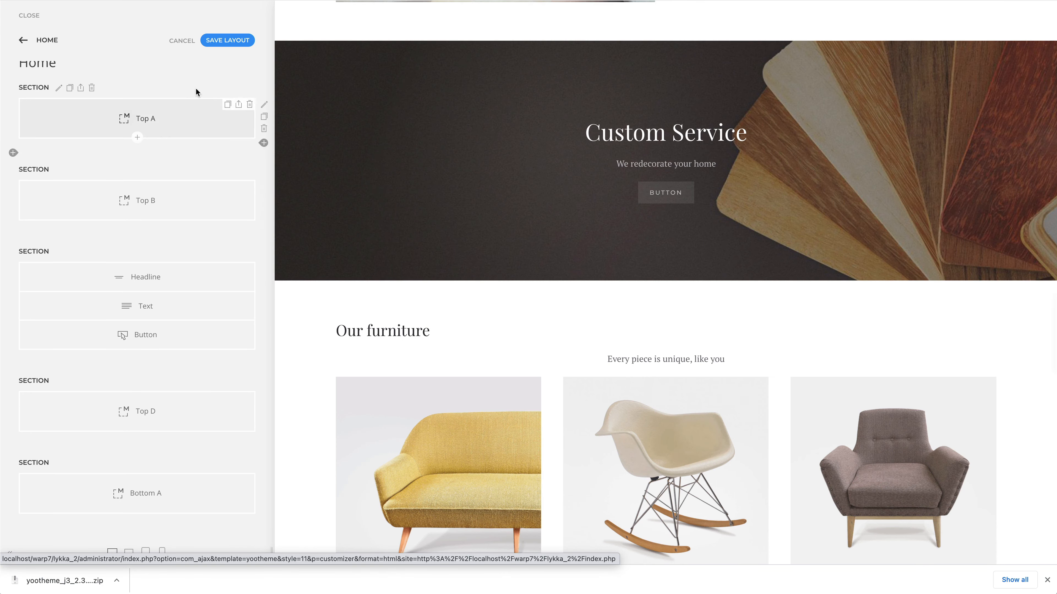
{"action": "left_click", "coordinate": [228, 40]}
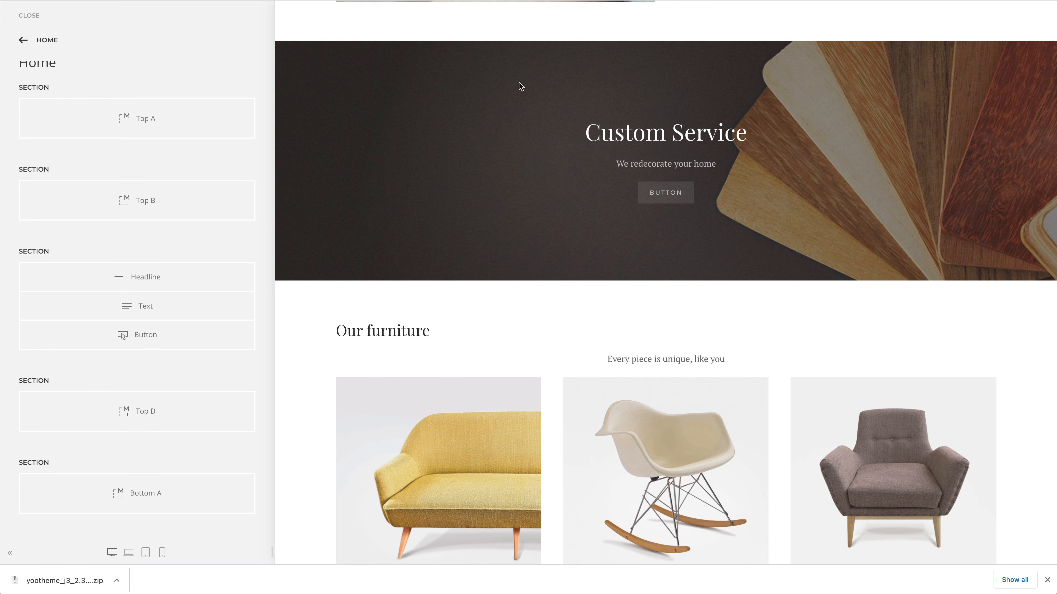
{"action": "scroll", "coordinate": [519, 83], "scroll_direction": "down", "scroll_amount": 15}
{"action": "scroll", "coordinate": [520, 83], "scroll_direction": "up", "scroll_amount": 15}
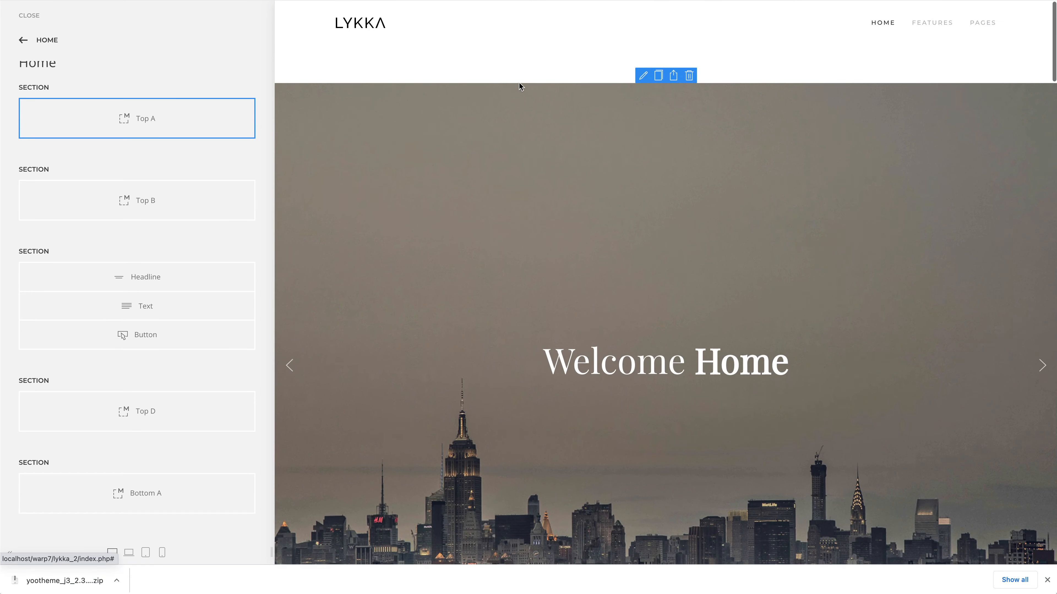